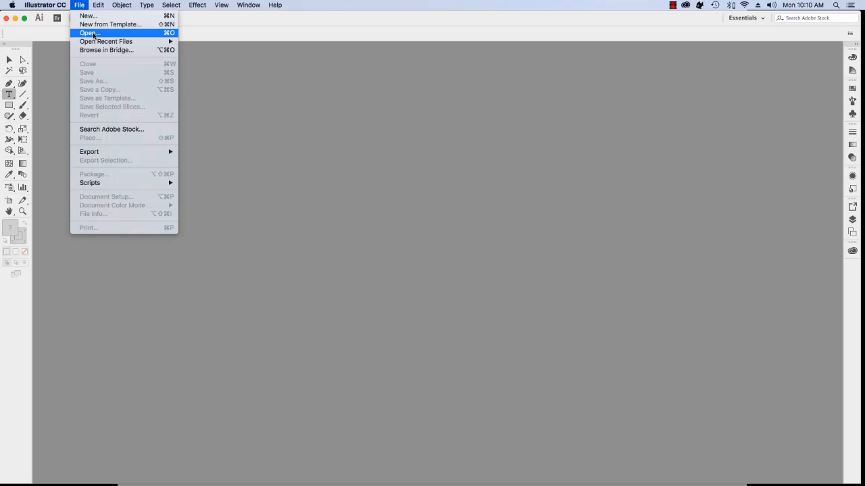
- Open Business_card.ai from the Exercise Files folder
left_click(315, 169)
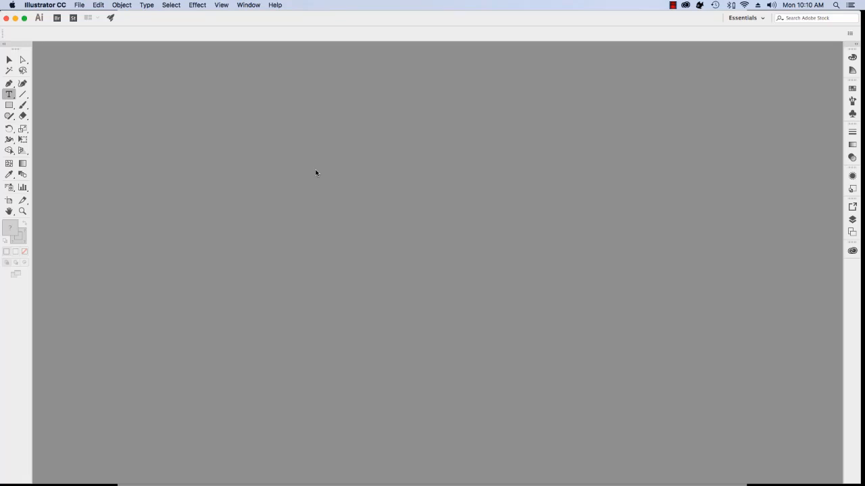
key("super+o")
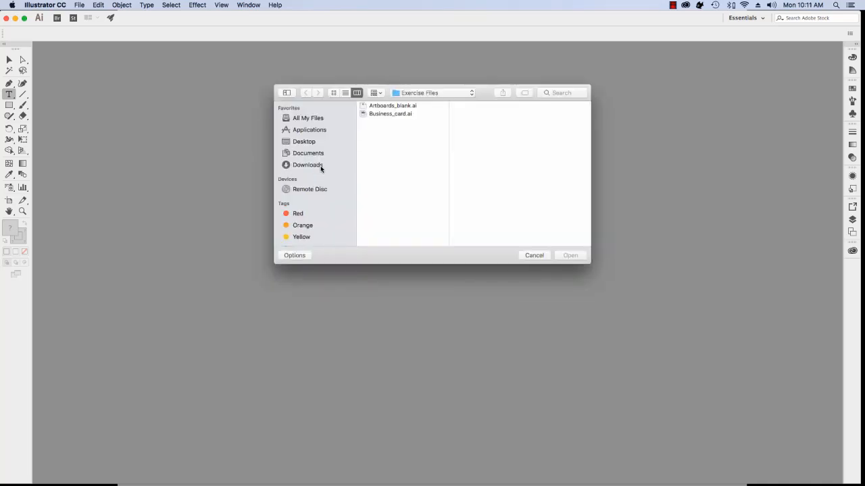
left_click(367, 113)
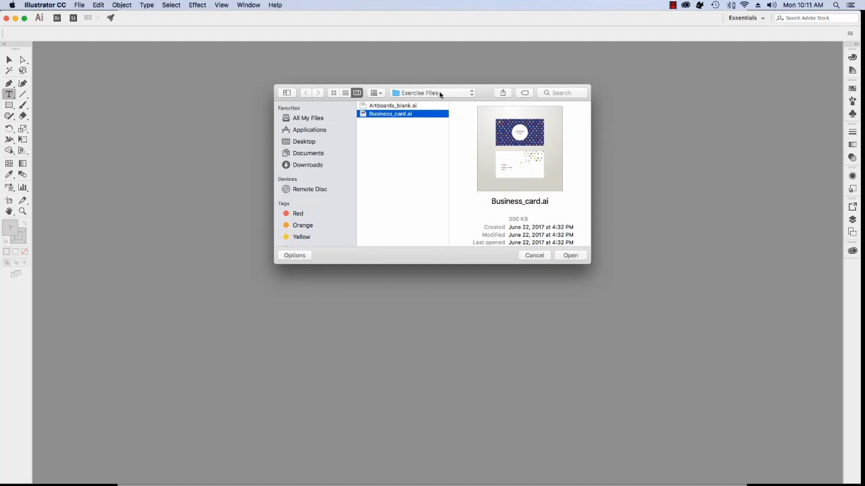
left_click(570, 256)
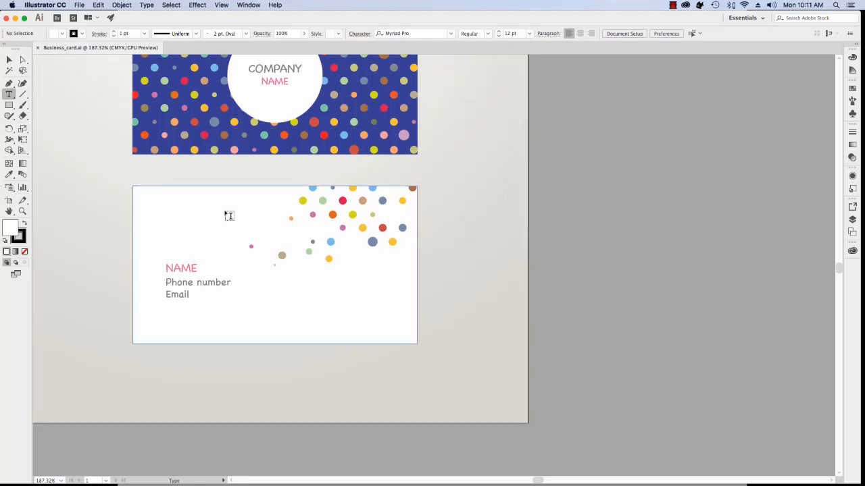
- Pan the business card document with the Hand tool, set the magnification to 300% and bring the blue front card fully into view
left_click(10, 212)
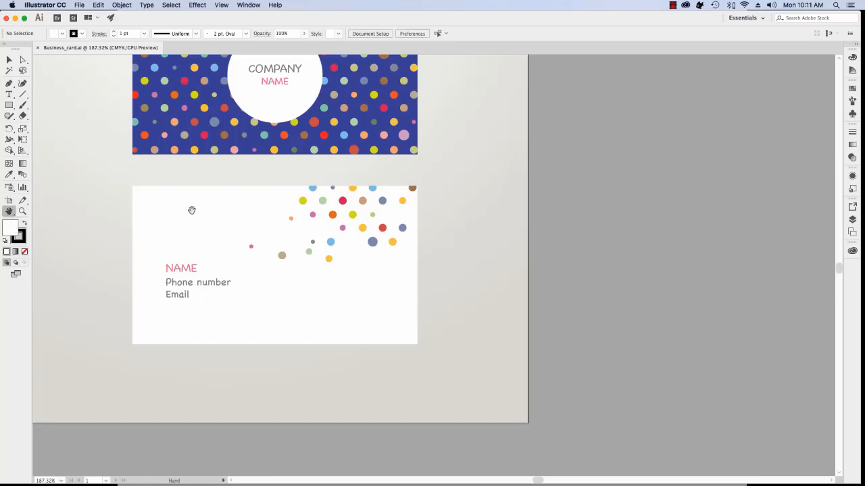
left_click_drag(235, 154, 324, 211)
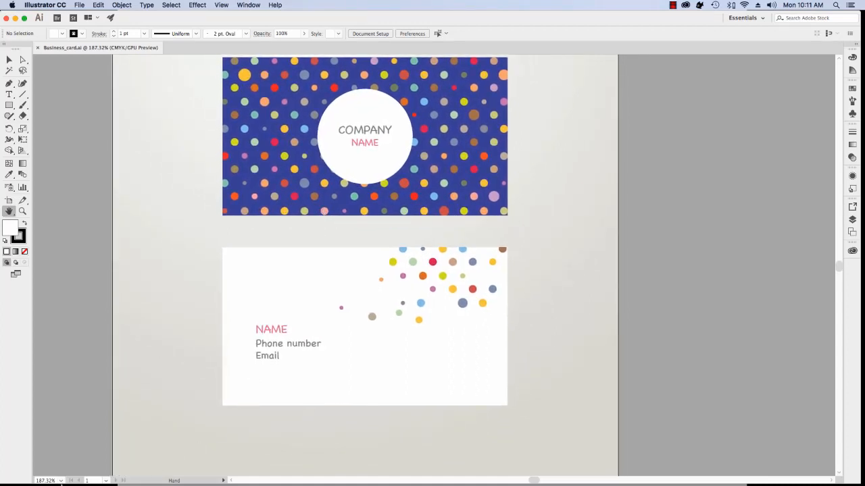
left_click(61, 480)
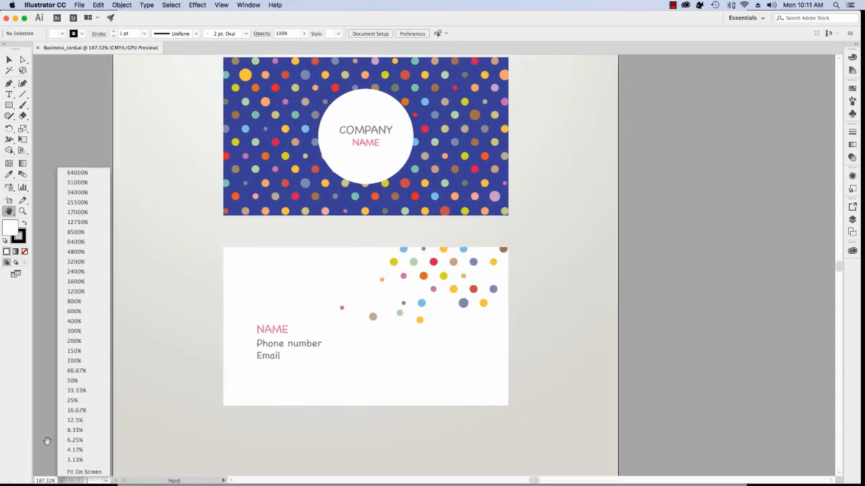
left_click(73, 331)
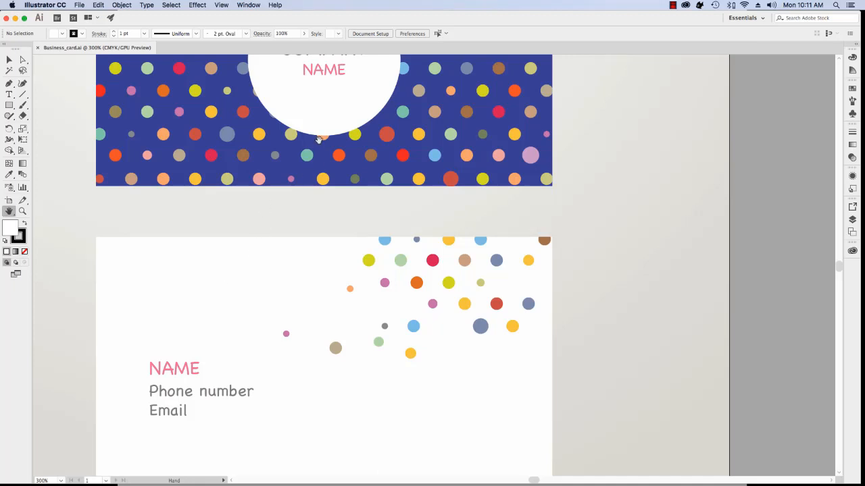
left_click_drag(319, 139, 357, 320)
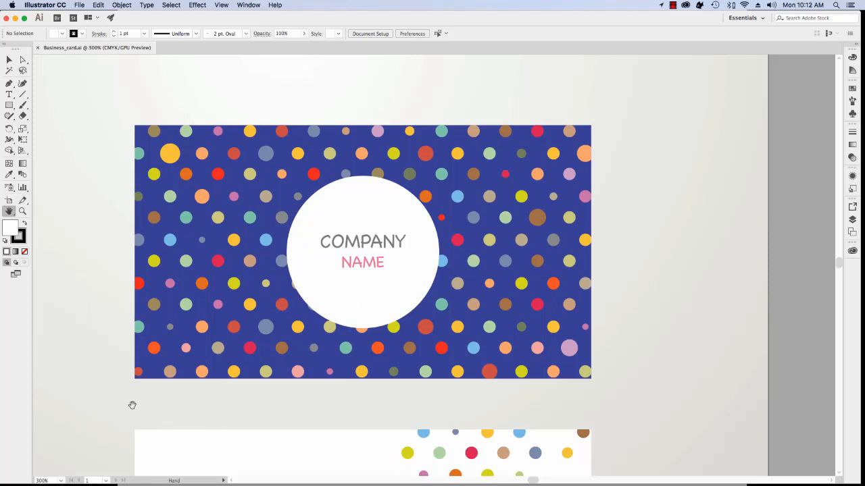
- Set the magnification to 100% and reposition the whole artboard in the window with the Hand tool
left_click(60, 481)
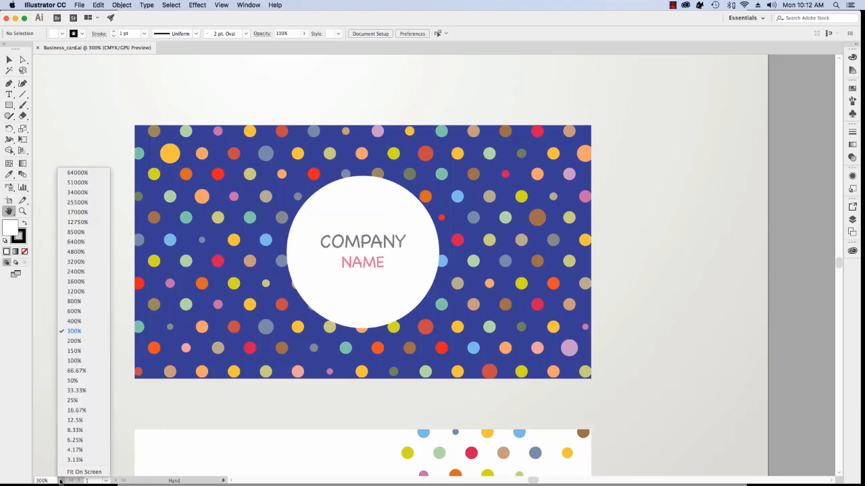
left_click(84, 362)
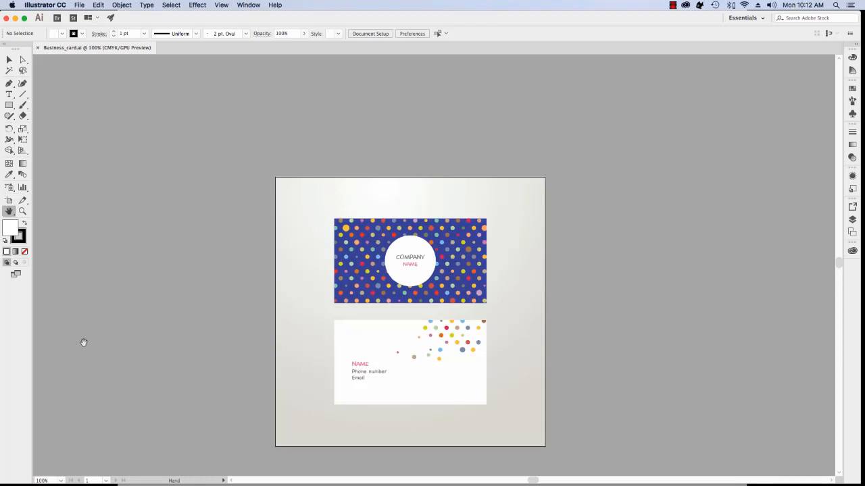
left_click_drag(424, 279, 379, 246)
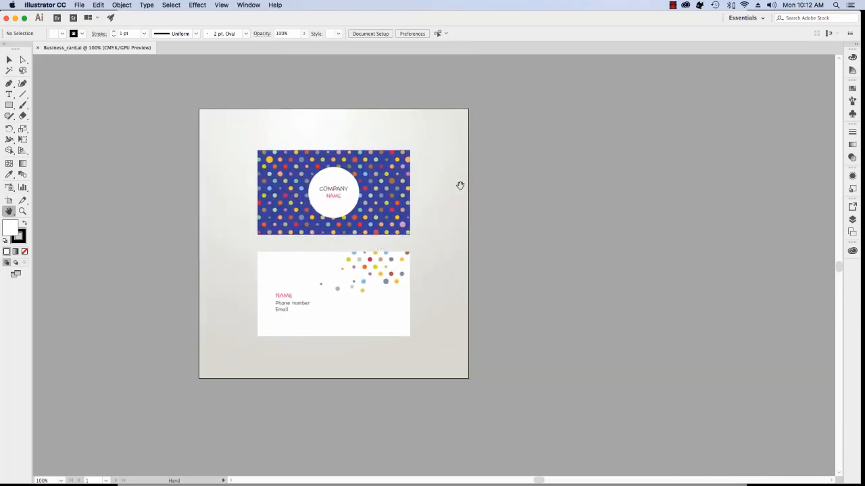
- Magnify the blue front card in stages up to 300% with the Zoom tool
left_click(22, 212)
left_click(336, 243)
left_click(423, 196)
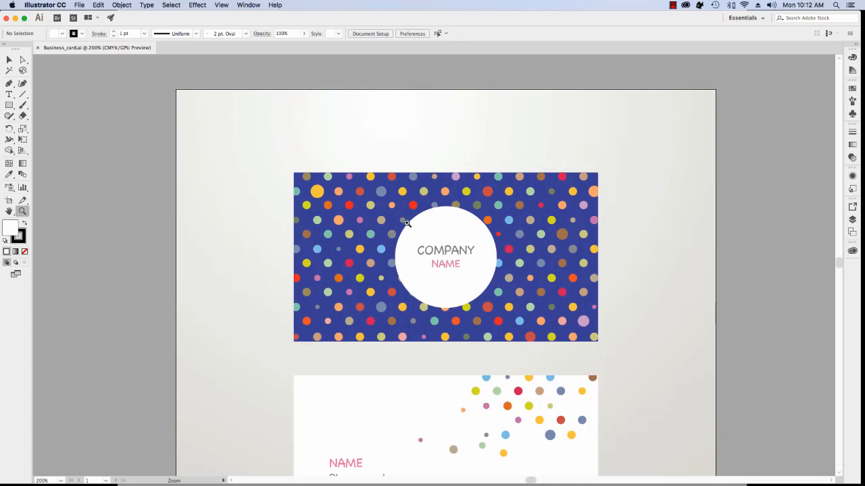
left_click(407, 223)
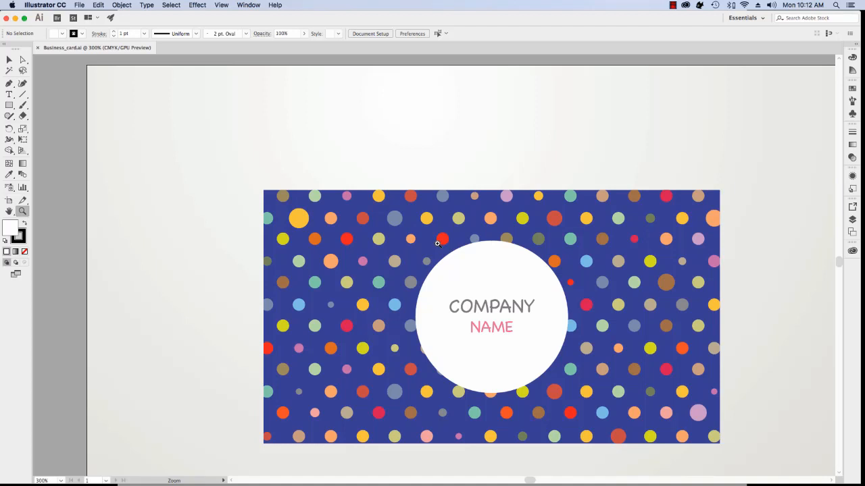
- Zoom out to 150% and back in to 200% on the front card with the Zoom tool
left_click(463, 158, "alt")
left_click(464, 158, "alt")
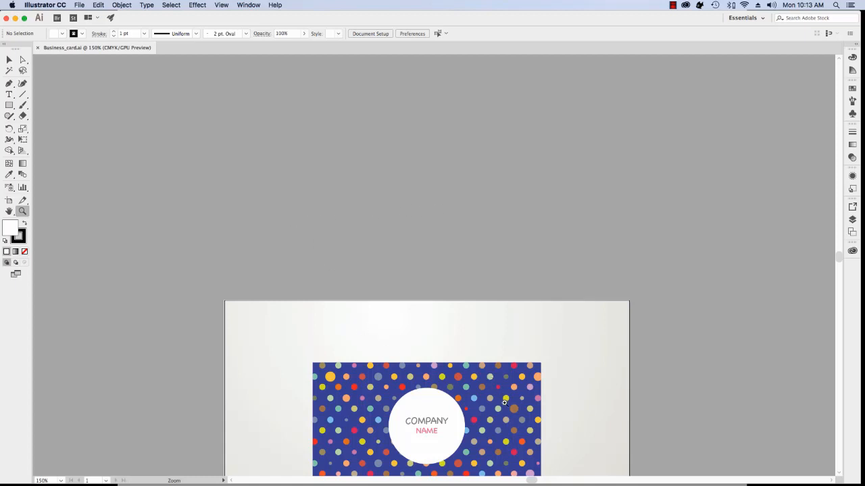
left_click_drag(505, 403, 488, 351)
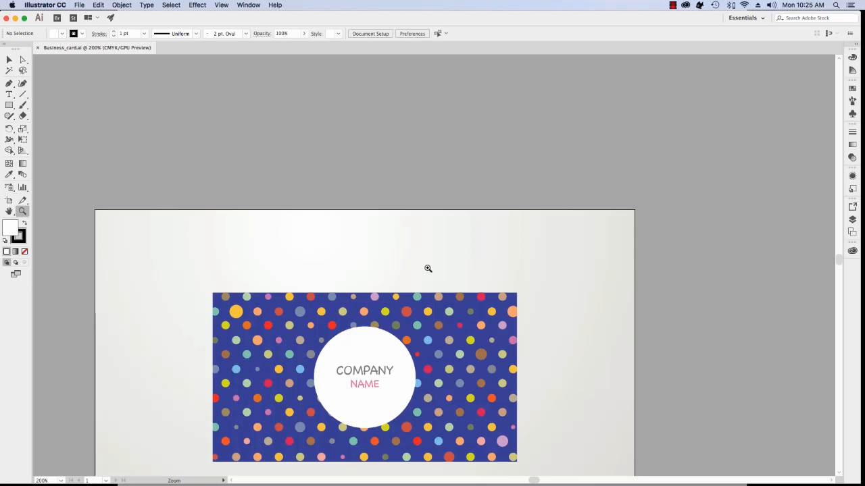
- Open Artboards_blank.ai from the Exercise Files folder
key("super")
key("super+o")
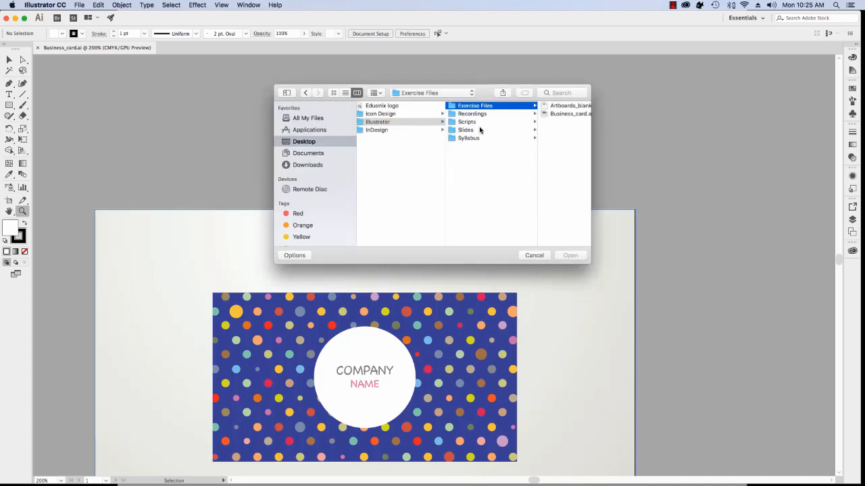
left_click(552, 109)
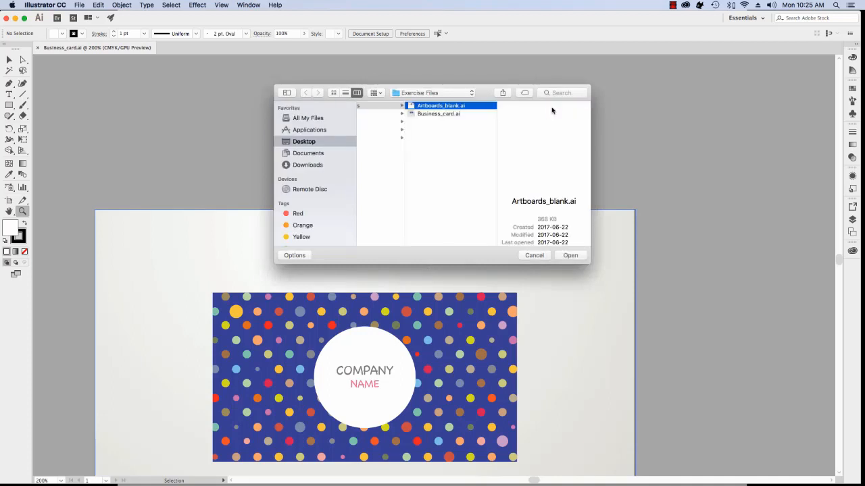
left_click(570, 256)
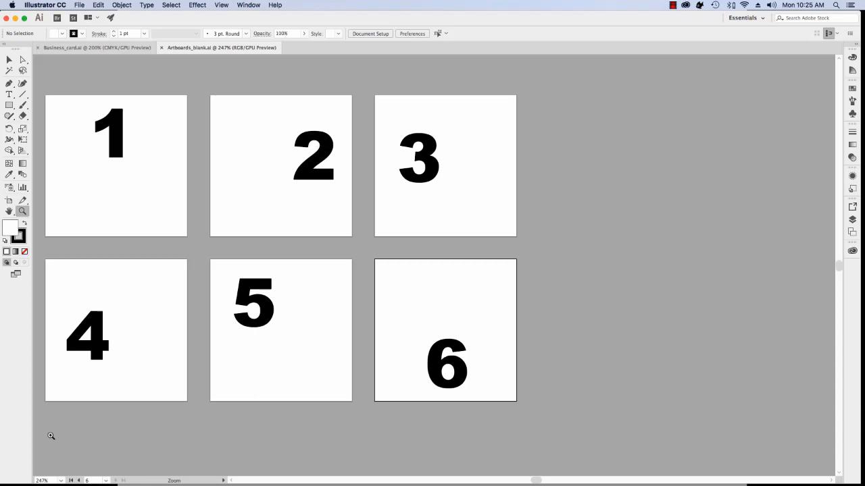
- Zoom the six-artboard document out to 150% and back in to 600% with the Zoom Out and Zoom In commands
left_click(221, 5)
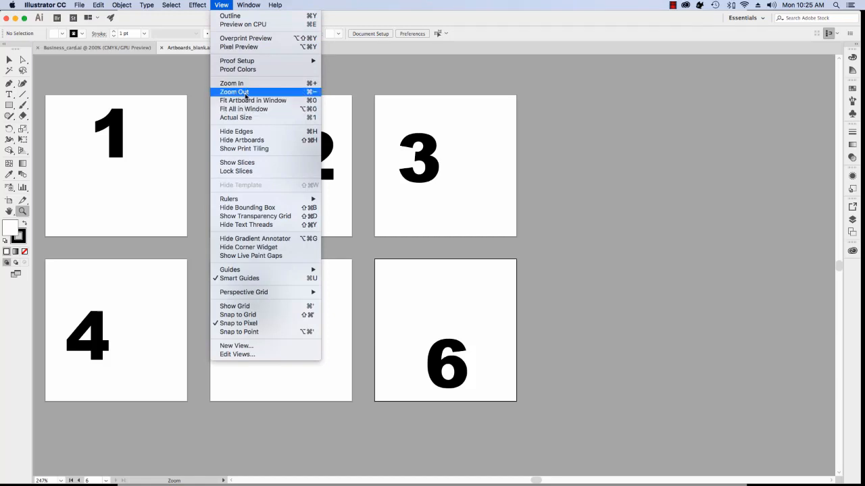
left_click(420, 75)
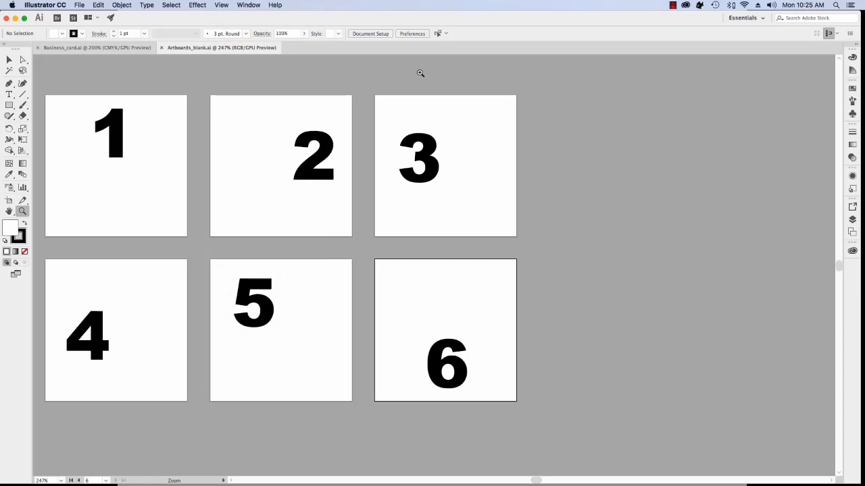
key("super+1")
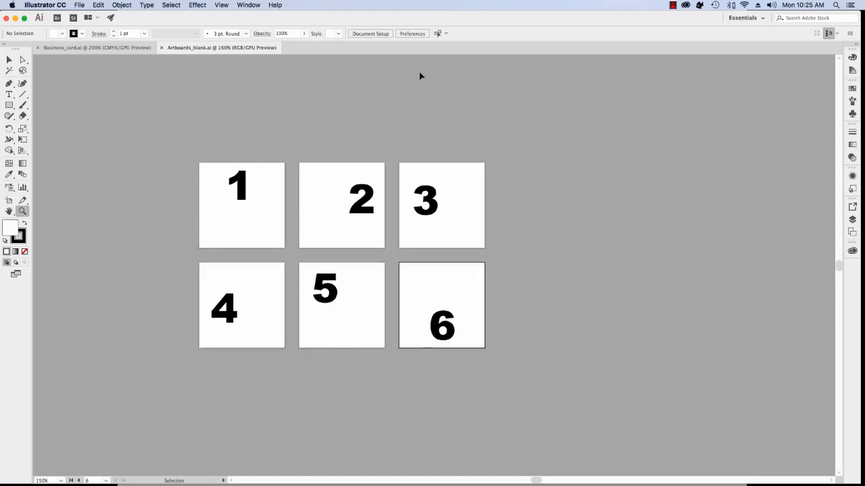
key("super+equal")
key("super+equal")
key("super+equal")
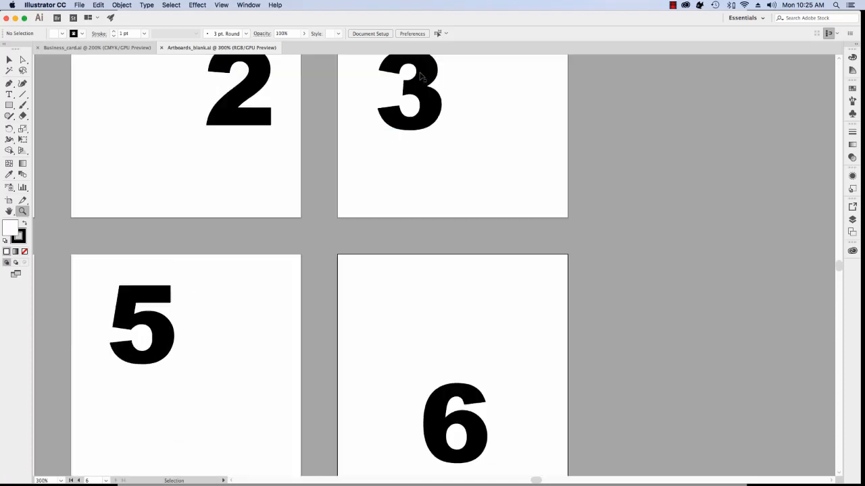
key("super+equal")
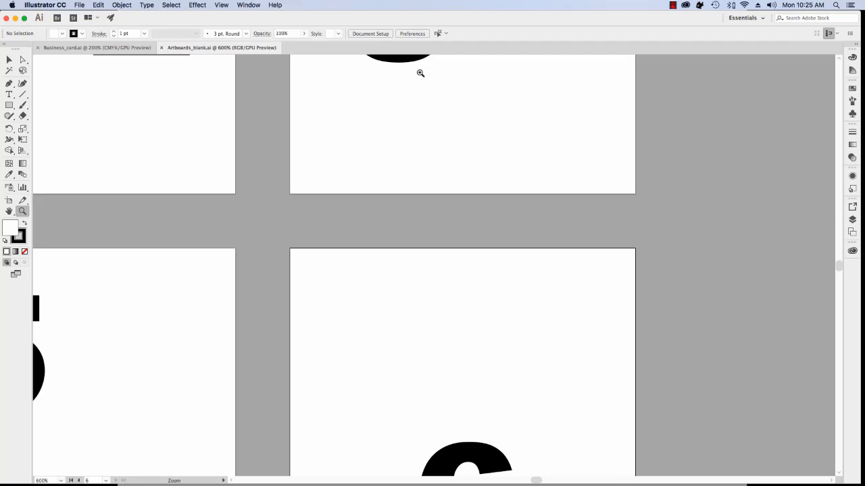
- Fit the artboard numbered 6 in the window, and make Artboard 4 active and fit it in the window too
left_click(221, 6)
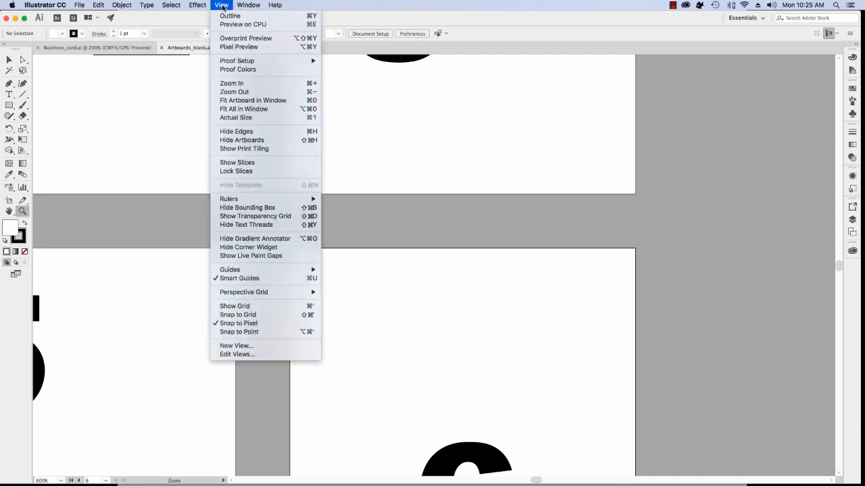
left_click(247, 100)
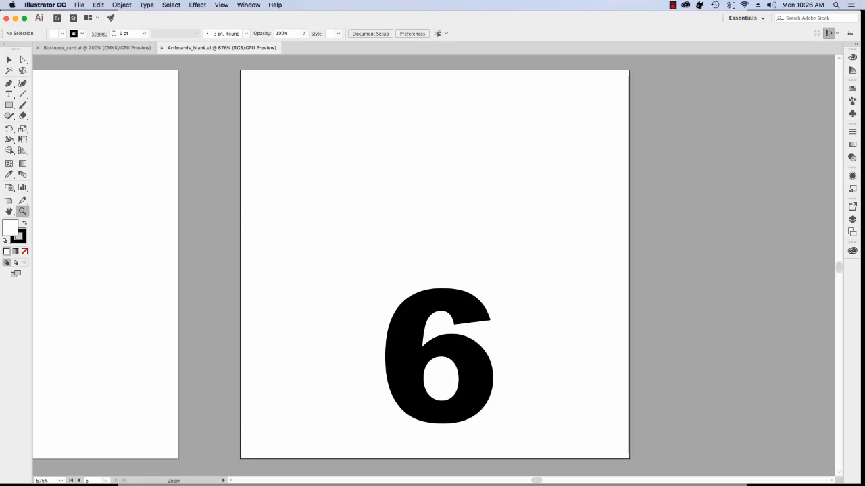
left_click(850, 233)
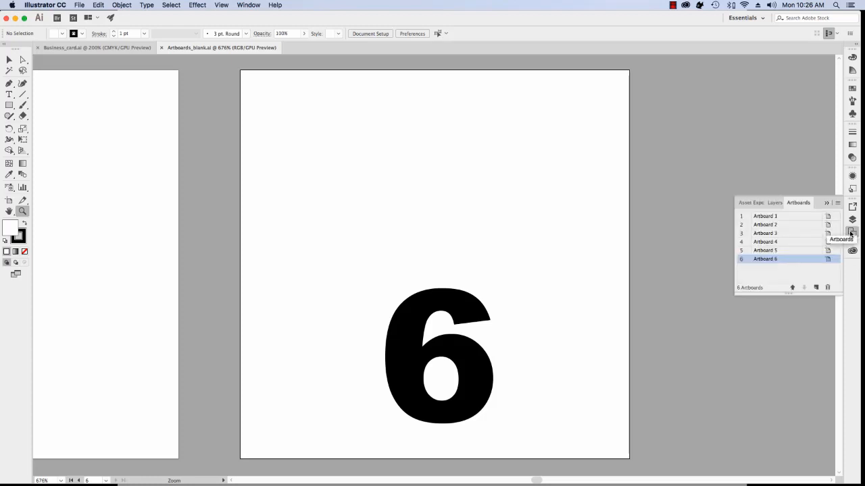
left_click(768, 243)
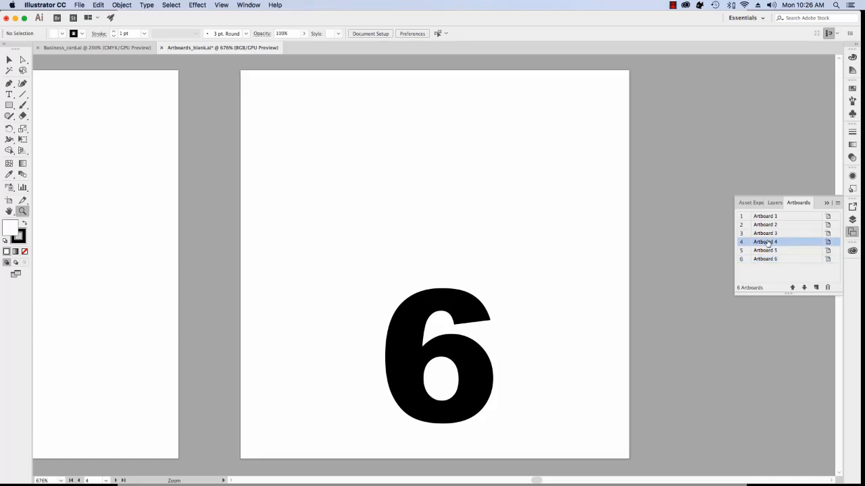
left_click(221, 5)
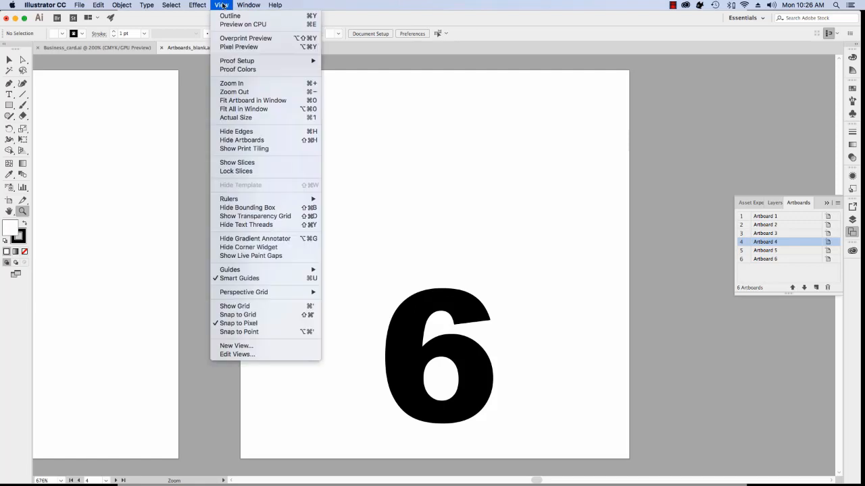
left_click(242, 101)
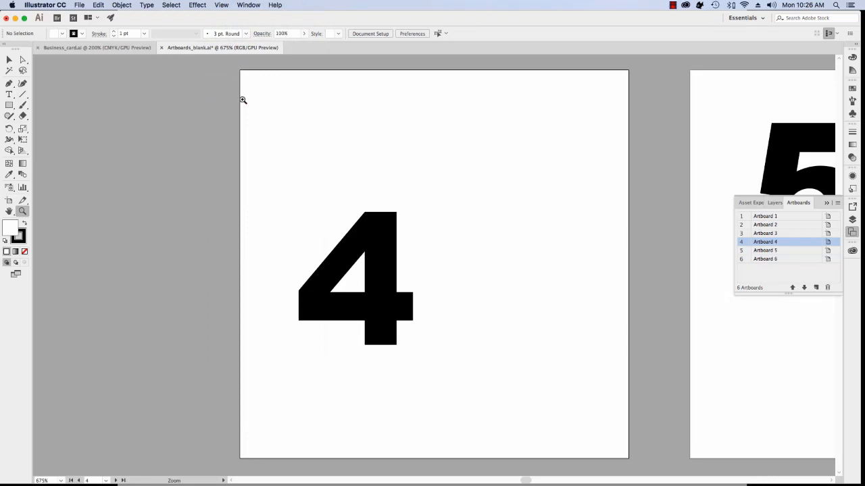
- Fit all six artboards in the window and switch the document to its actual size
left_click(224, 5)
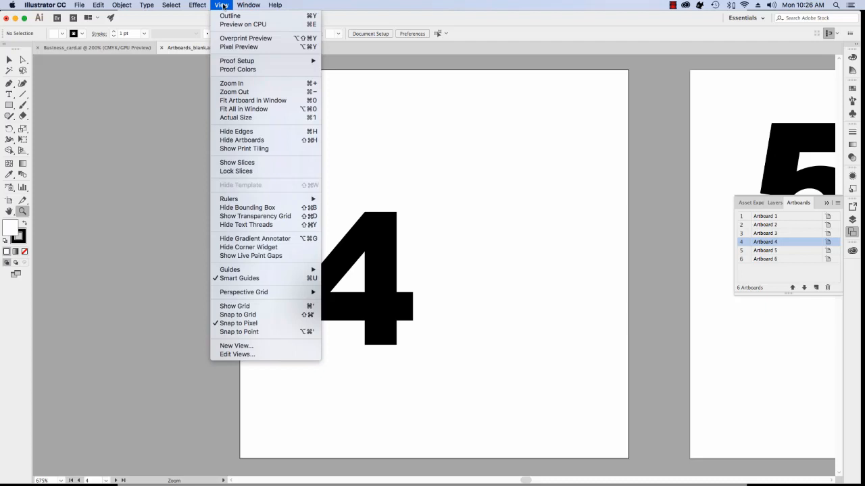
left_click(257, 109)
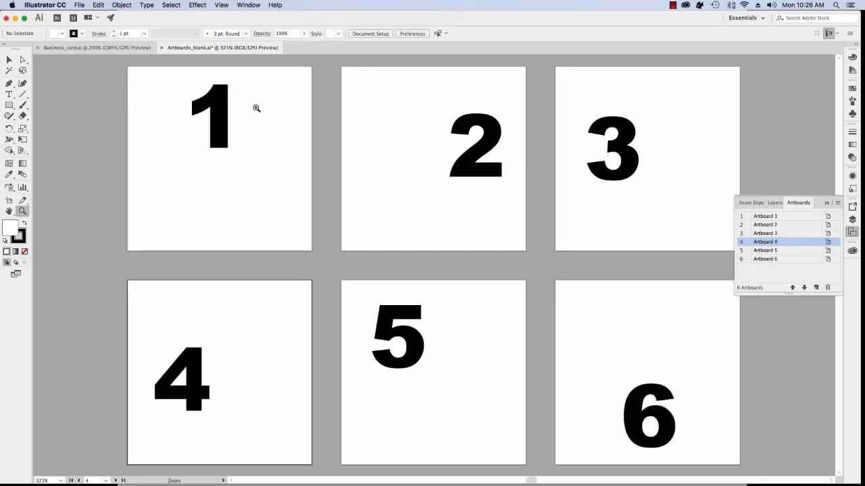
left_click(221, 5)
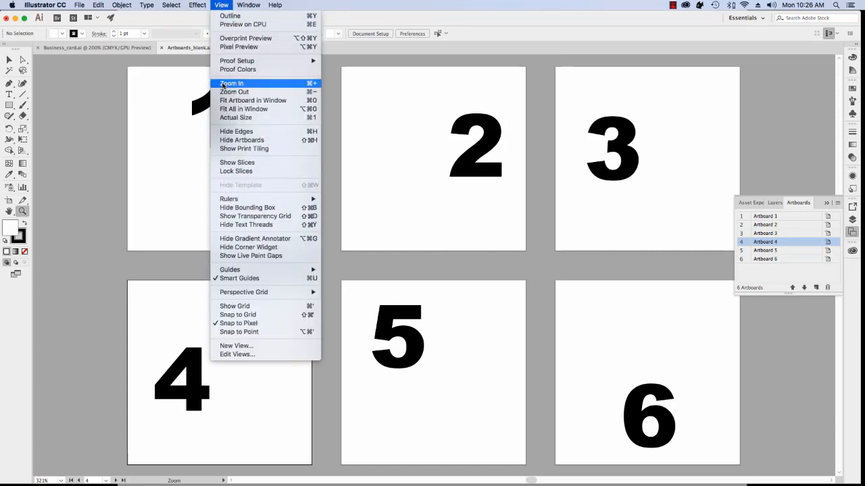
left_click(230, 118)
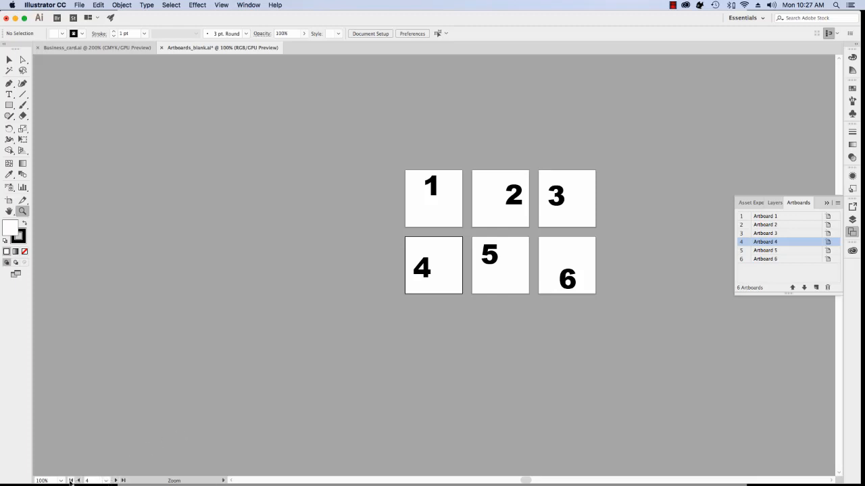
- Fit Artboard 4 on the screen with the Fit On Screen zoom preset and switch to the Business_card.ai document
left_click(62, 480)
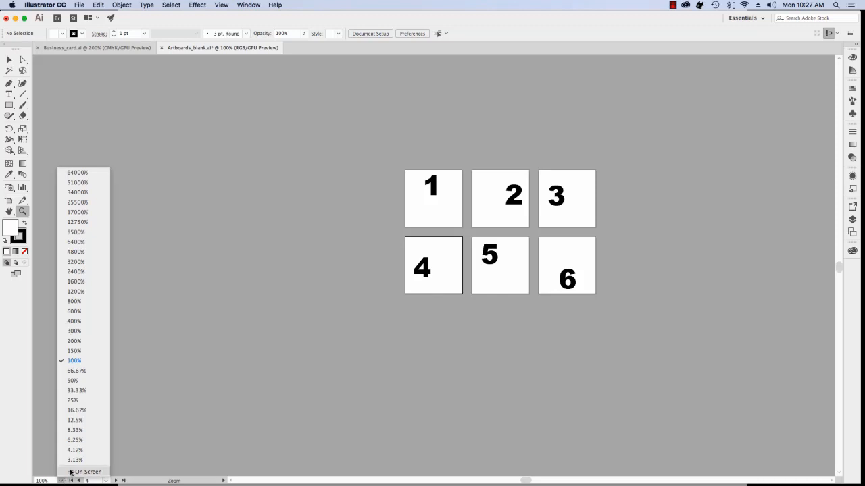
left_click(70, 473)
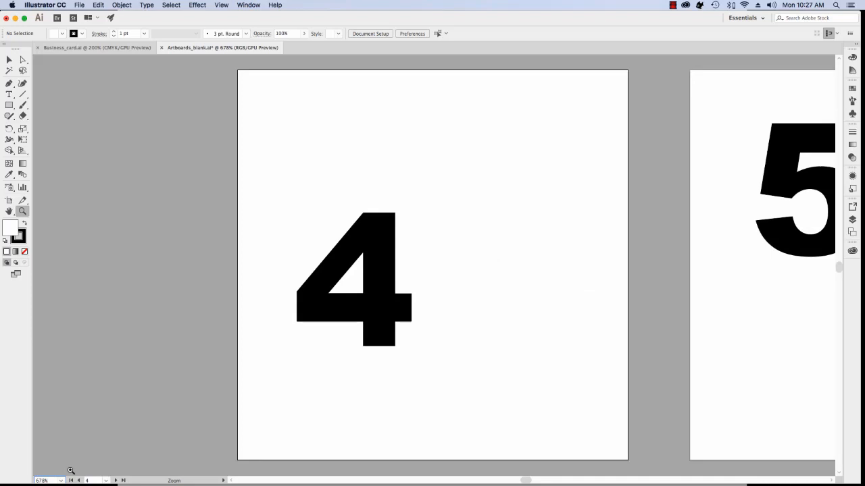
left_click(96, 47)
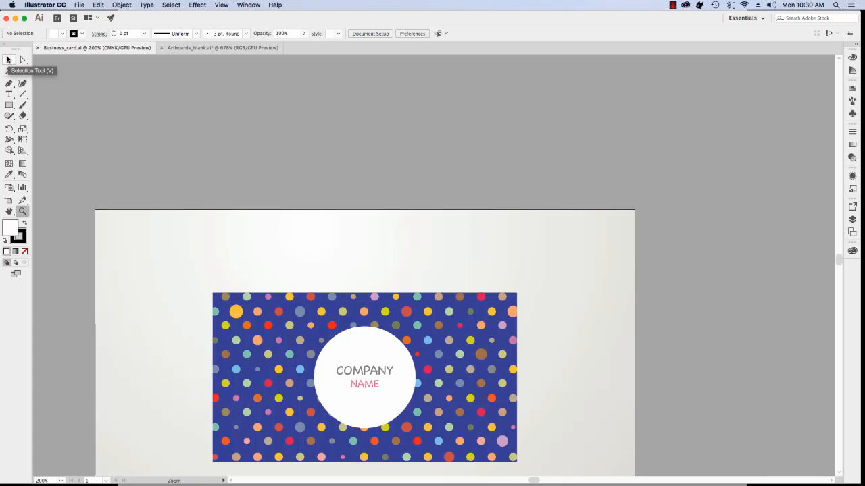
- Activate the Selection tool and check whether Smart Guides are enabled
left_click(9, 59)
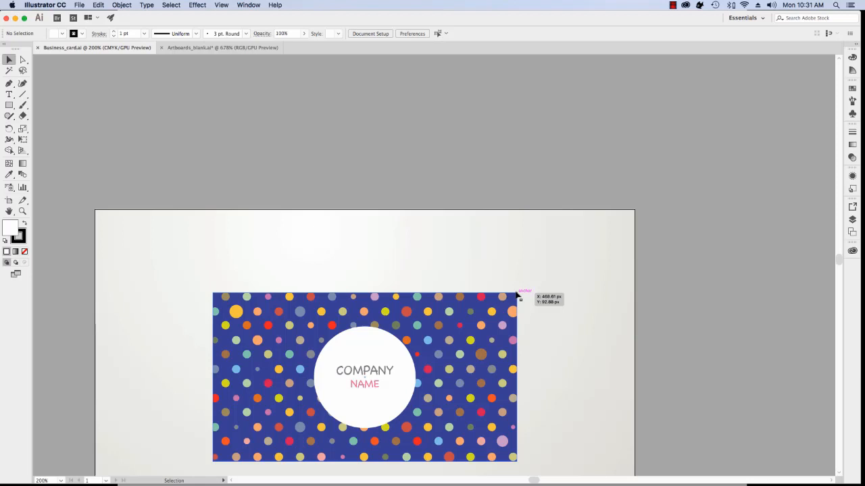
left_click(223, 6)
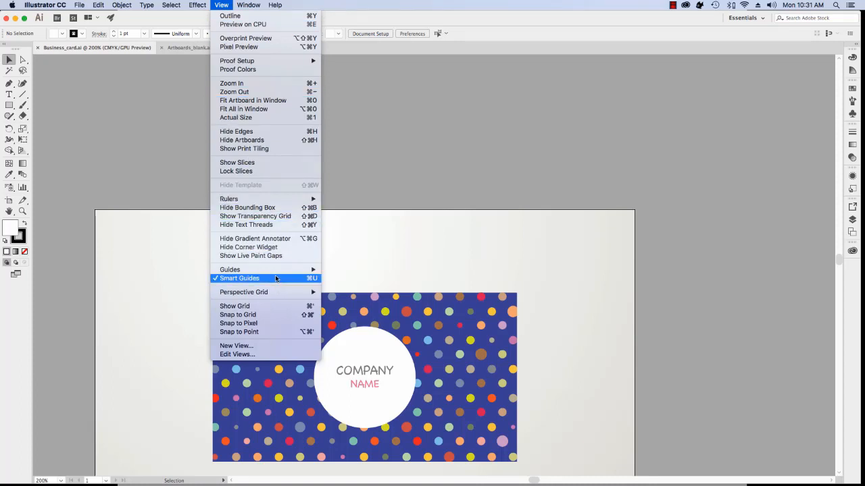
left_click(477, 242)
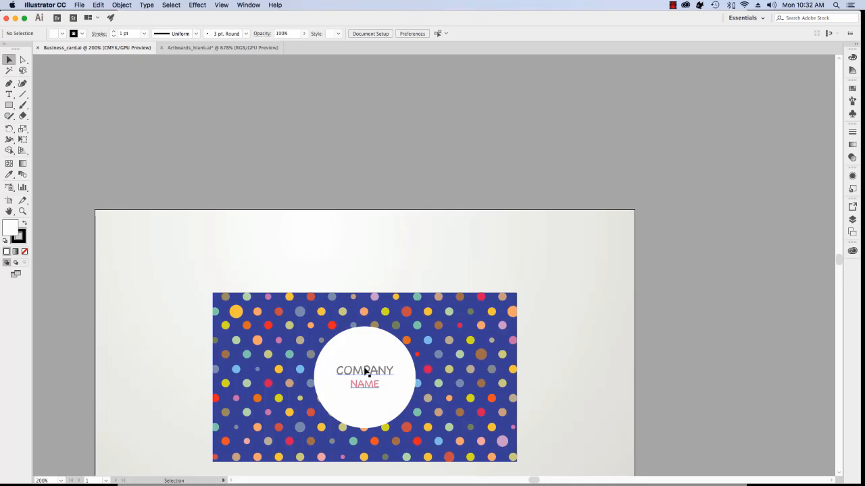
- Select the lower business card's white background rectangle, look up its layer, and clear the selection
left_click(8, 211)
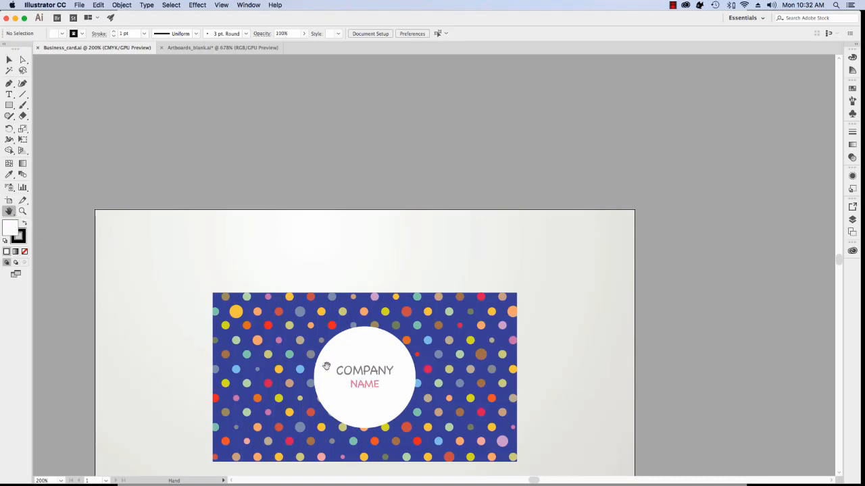
scroll(326, 366, "down", 8)
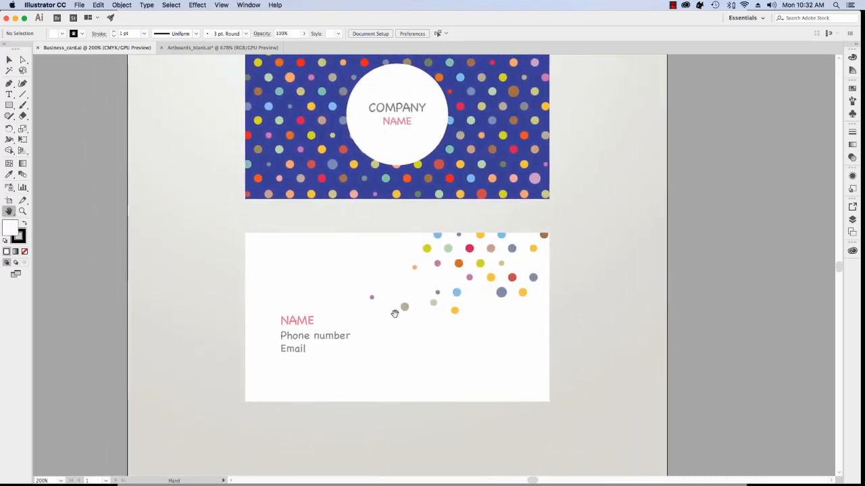
left_click_drag(394, 314, 387, 290)
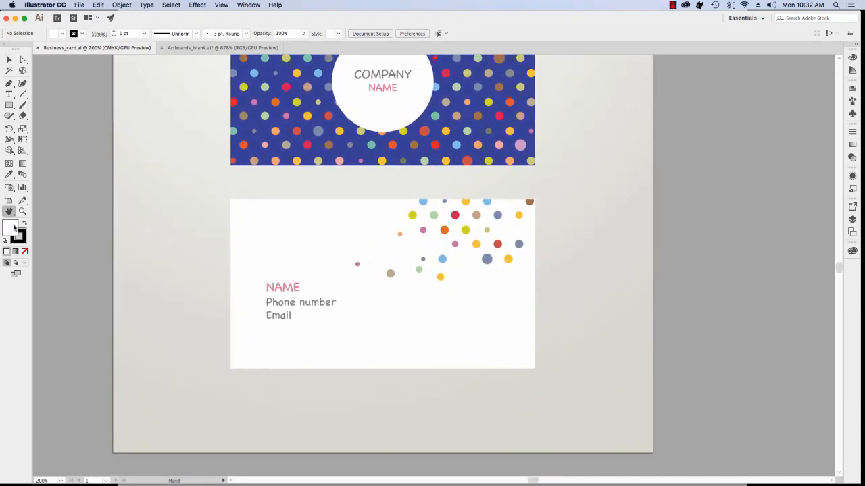
left_click(8, 59)
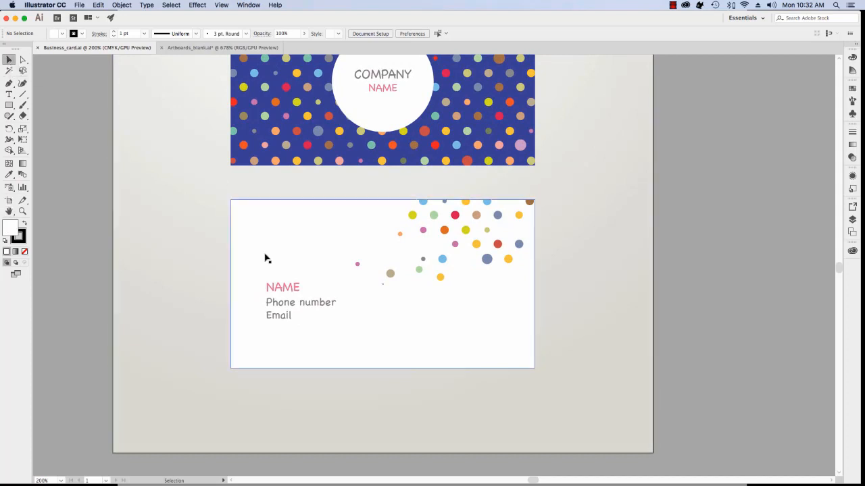
left_click(431, 350)
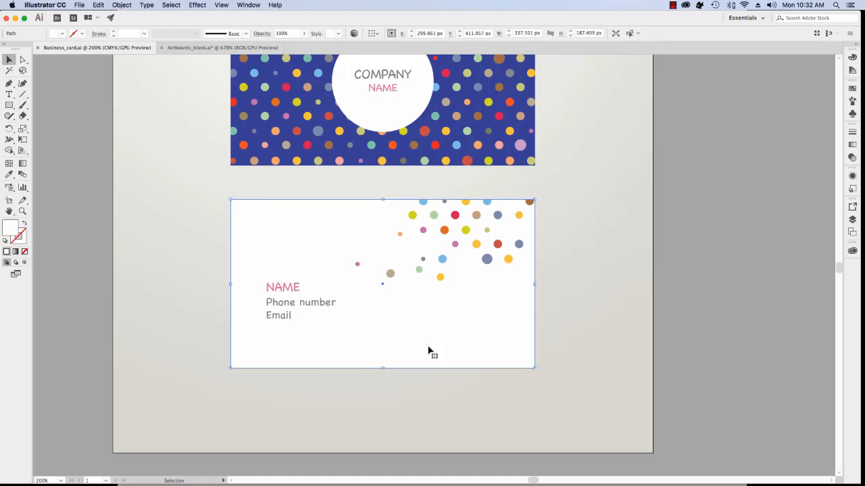
left_click(852, 220)
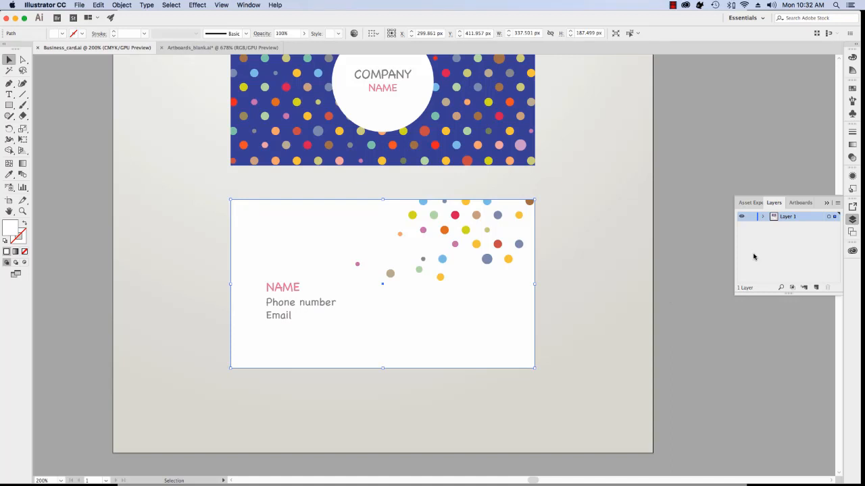
left_click(665, 314)
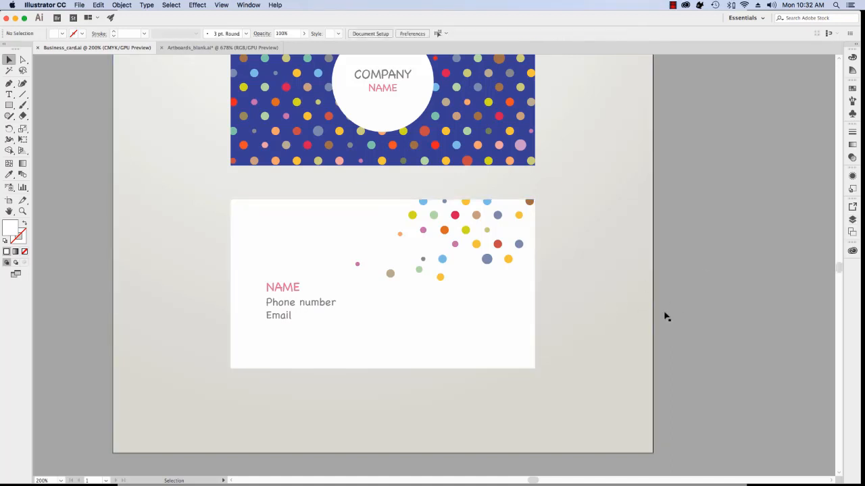
- Resize the lower card's white rectangle by its right side to widths of about 385 px, 296 px and finally 307 px
left_click(473, 329)
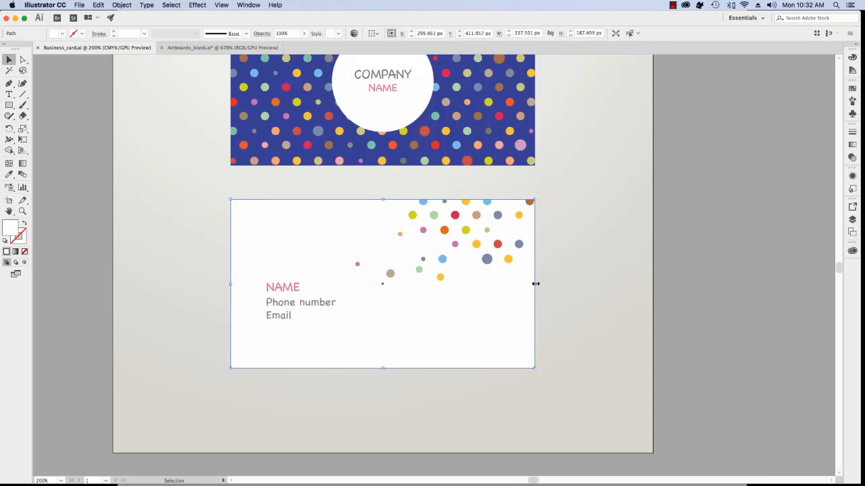
left_click_drag(535, 283, 578, 281)
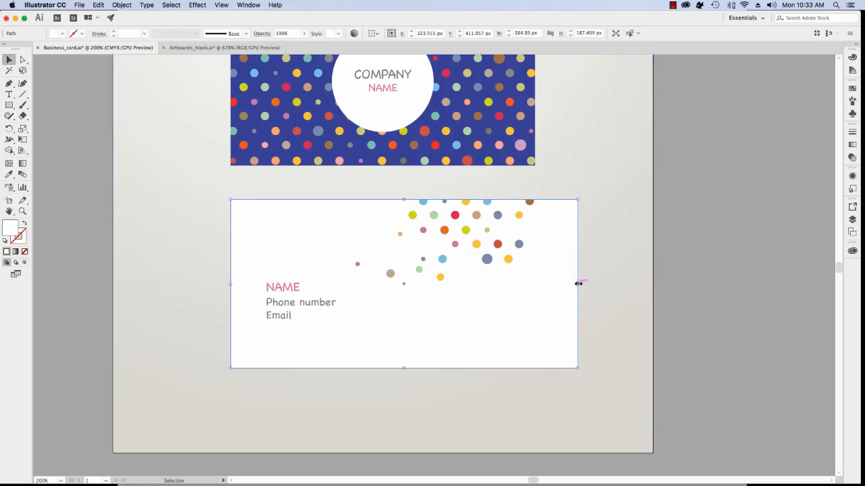
left_click_drag(578, 283, 498, 285)
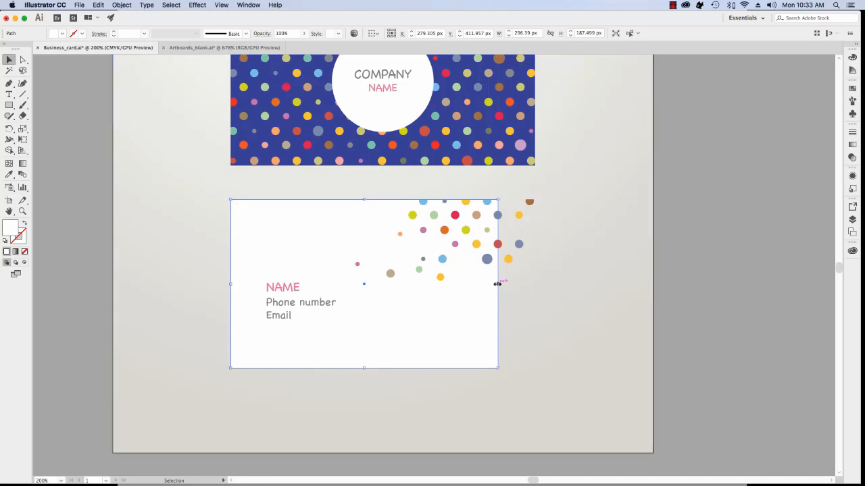
mouse_move(497, 283)
left_mouse_down()
mouse_move(538, 284)
mouse_move(508, 284)
left_mouse_up()
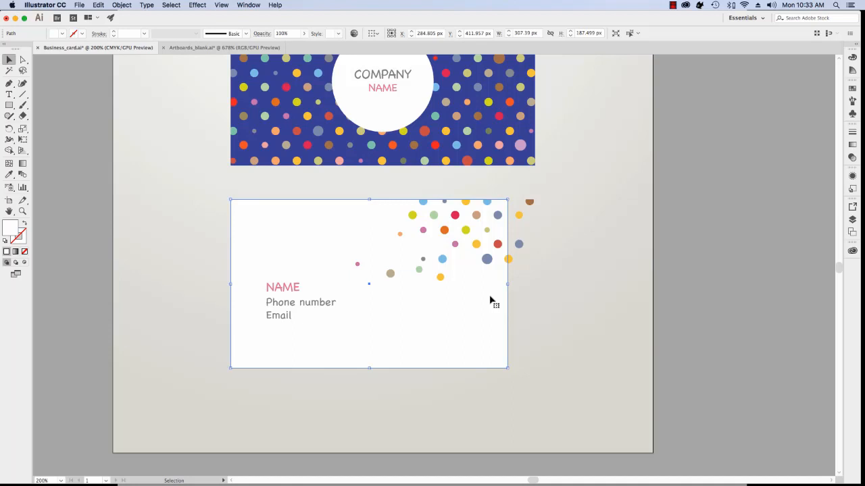
- Undo the width changes made to the lower card's white rectangle
left_click(98, 5)
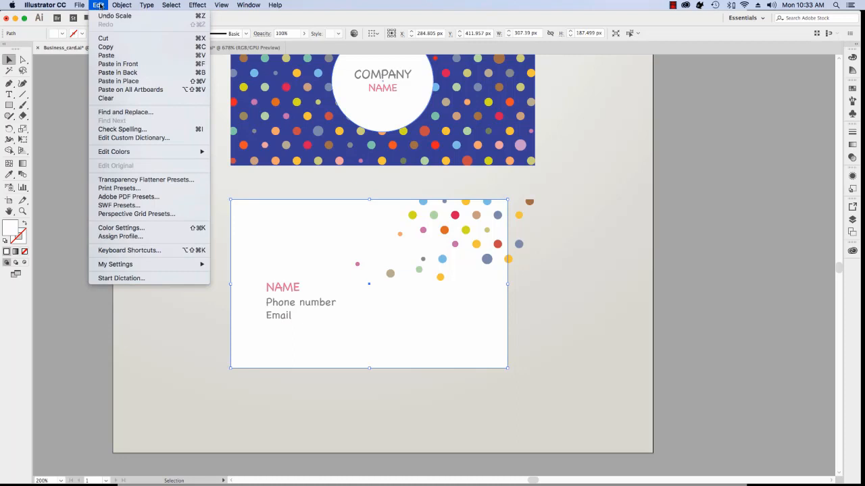
left_click(275, 5)
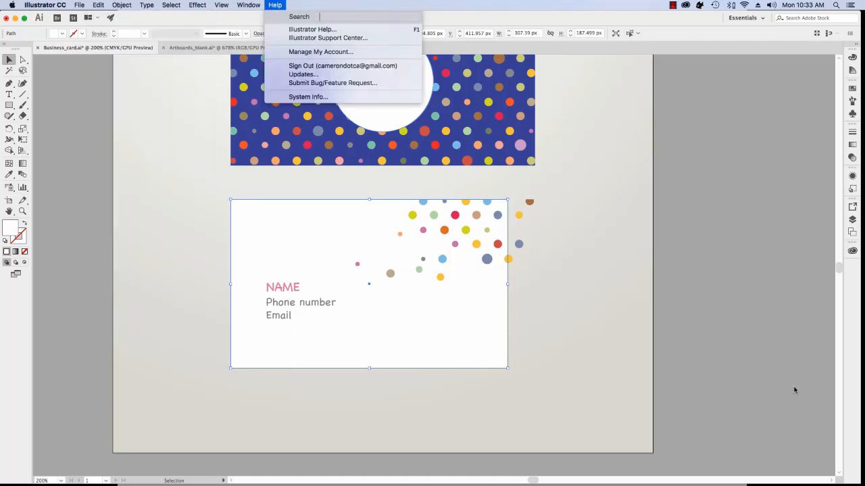
left_click(703, 369)
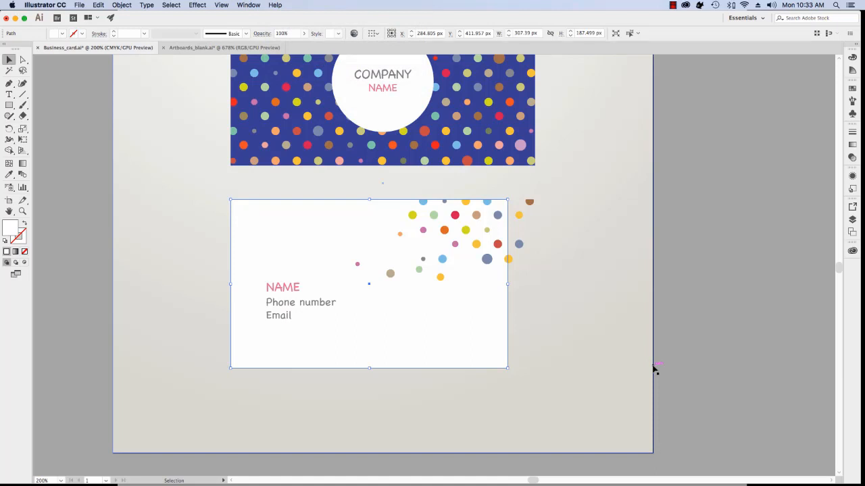
key("super+z")
key("super+z")
key("super+z")
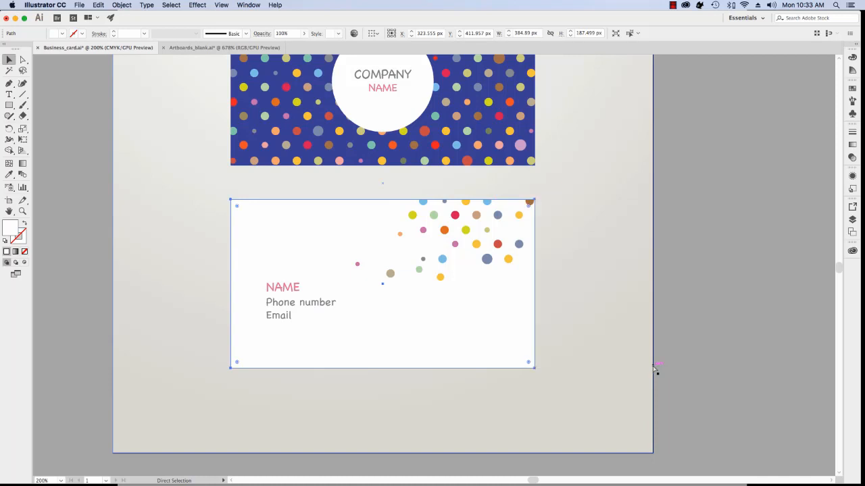
key("super+z")
- Try to move the white rectangle's upper-right corner point with Direct Selection, undo the change, and deselect the rectangle
left_click_drag(536, 195, 558, 277)
key("super+z")
left_click(79, 315)
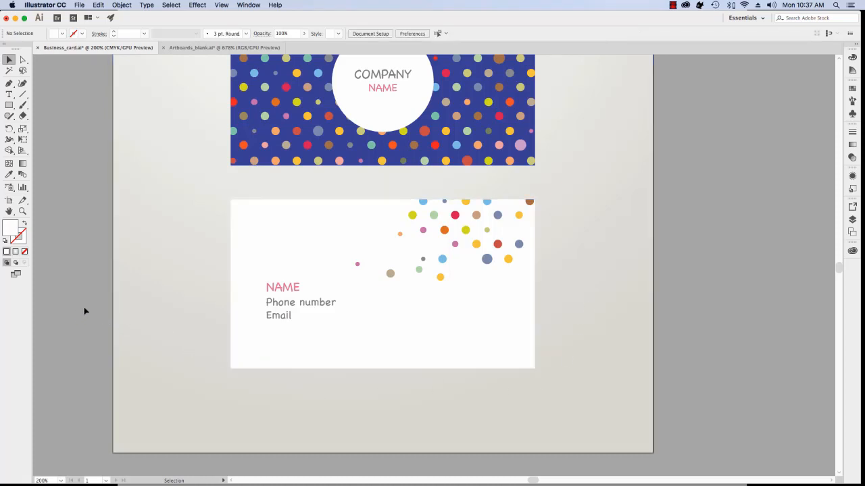
- Select the phone and email text together with the NAME text on the lower card, and switch to the Direct Selection tool
left_click(292, 308)
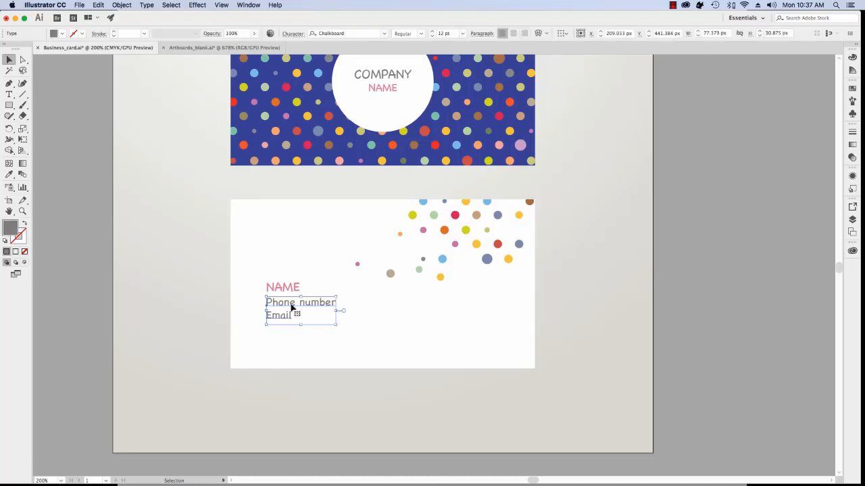
left_click(282, 287, "shift")
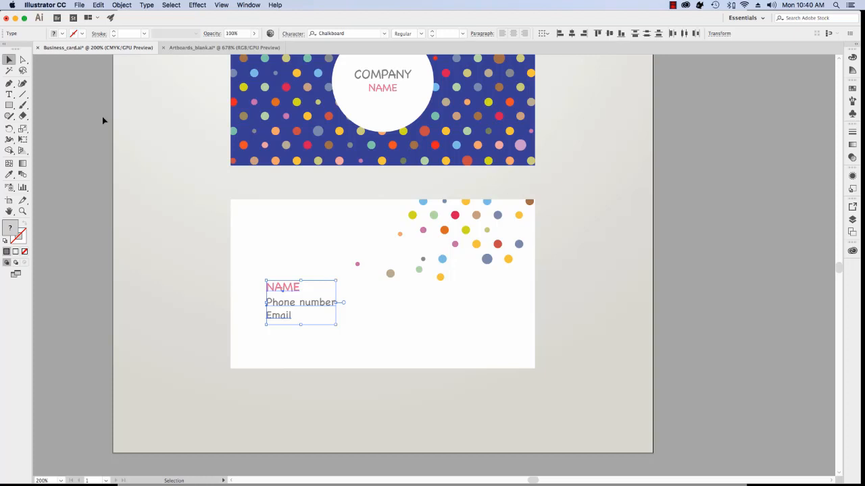
left_click(23, 61)
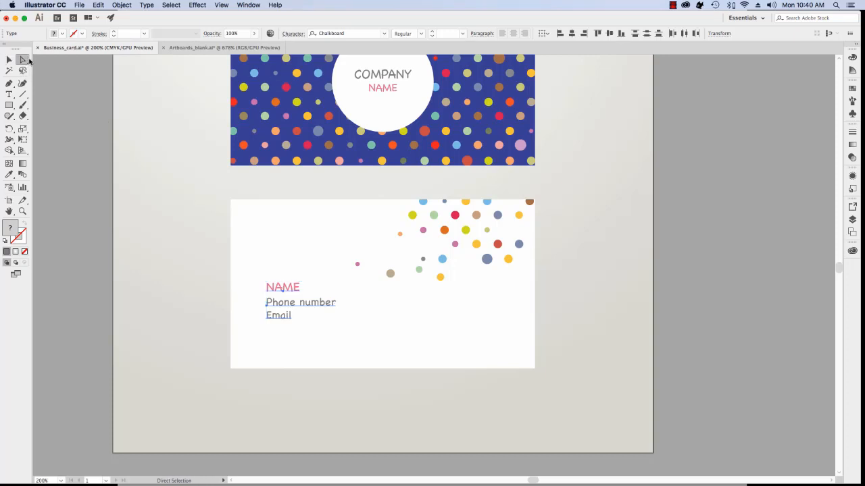
- Collapse the tool set to a single column, restore it to two columns, and fit the artboard in the window
left_click(8, 47)
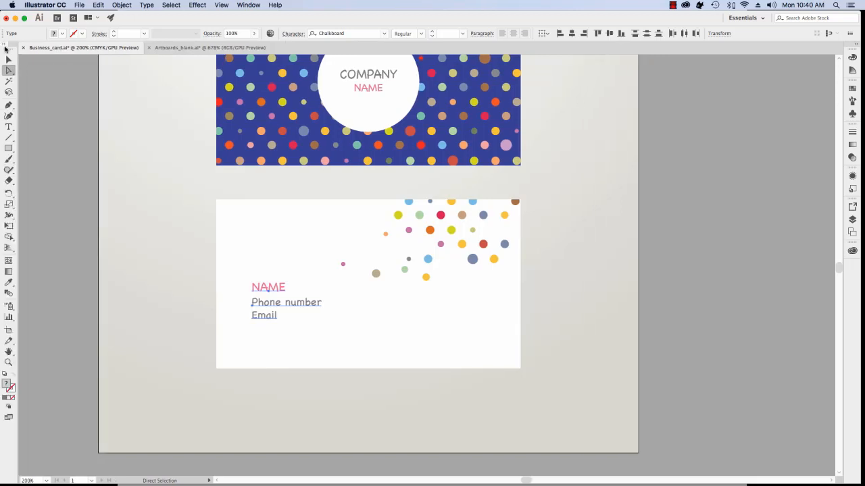
left_click(7, 46)
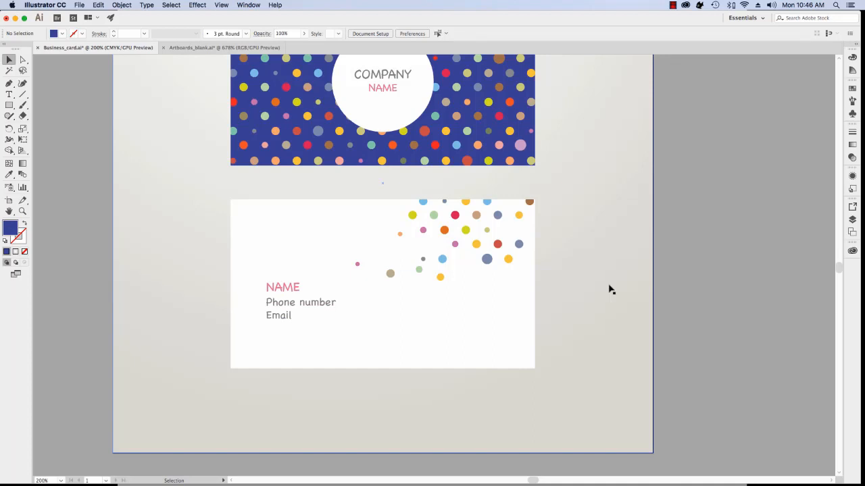
key("super+0")
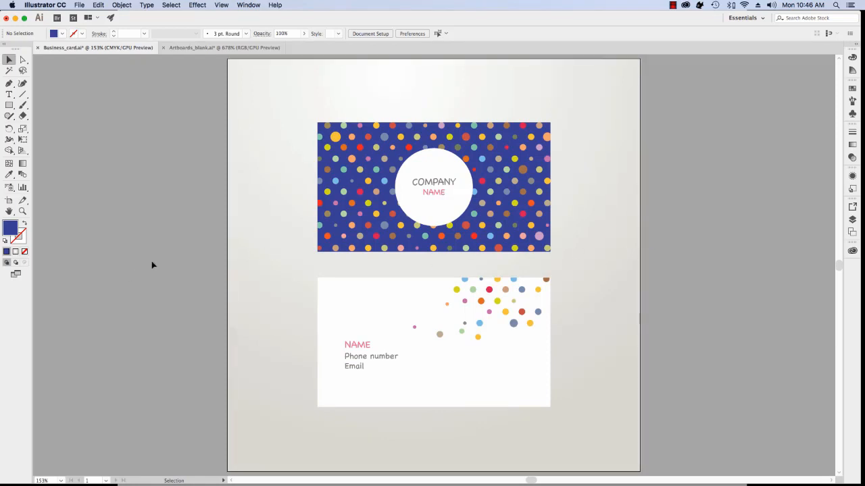
- Activate the Direct Selection tool and turn off Smart Guides
left_click(22, 59)
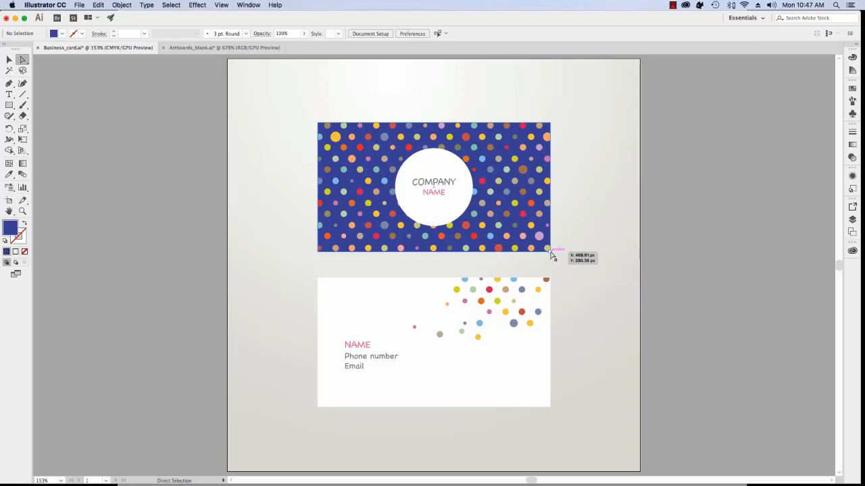
left_click(224, 5)
left_click(238, 277)
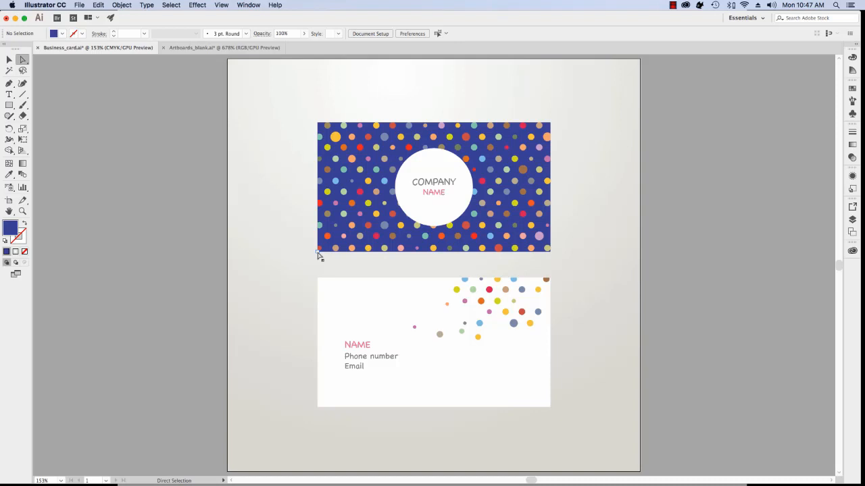
- Zoom the business card artboard in to 200% with the Zoom tool and pan it leftward with the Hand tool
left_click(22, 211)
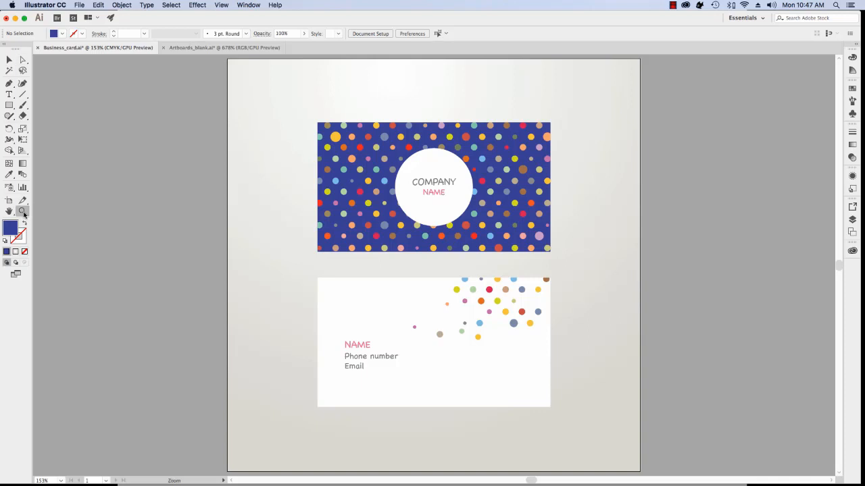
left_click(426, 184)
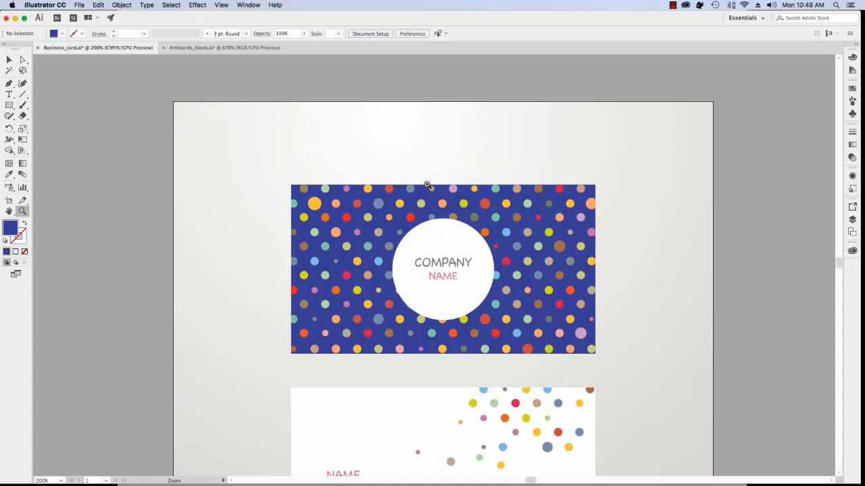
left_click(10, 210)
left_click_drag(411, 262, 358, 258)
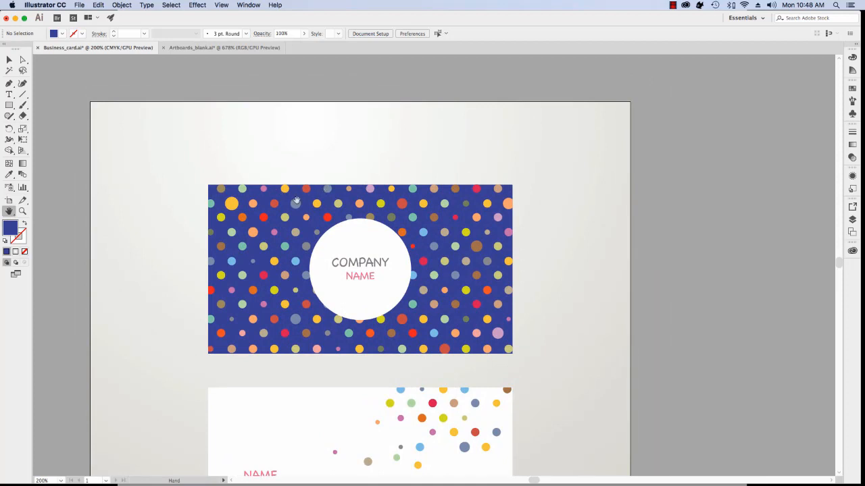
- Zoom in to 300% on the blue dotted card and pan it leftward with the Hand tool
left_click(22, 211)
left_click(351, 279)
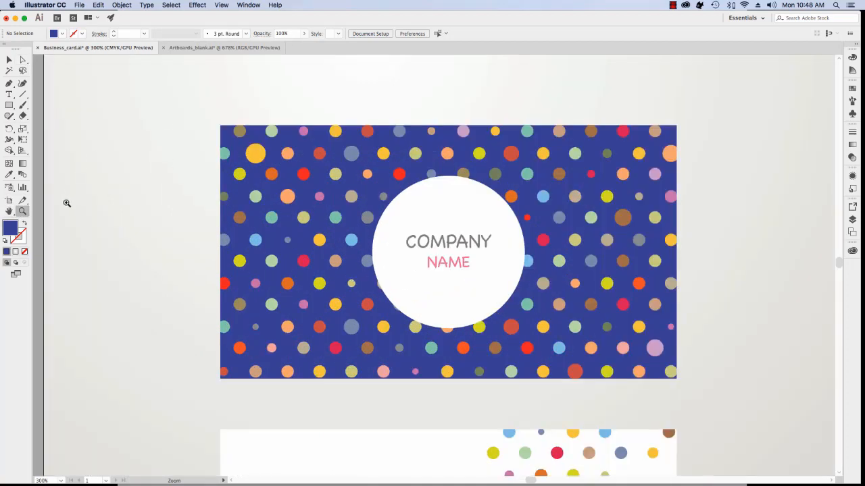
left_click(8, 212)
left_click_drag(273, 103, 155, 109)
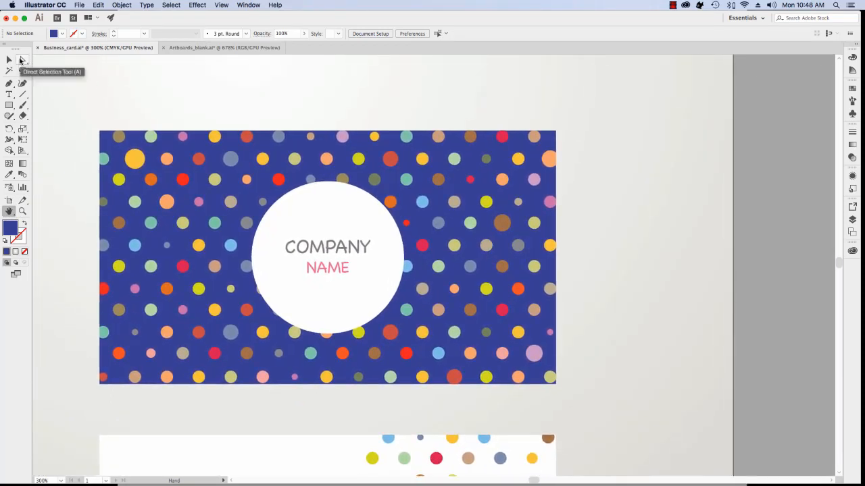
- Pull only the white circle's top anchor point up to about Y 113 px with the Direct Selection tool, and undo the change
left_click(21, 61)
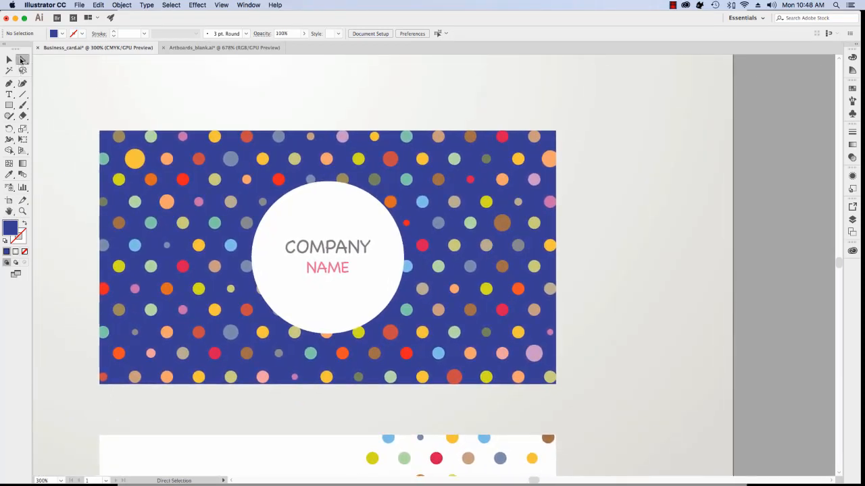
left_click(337, 206)
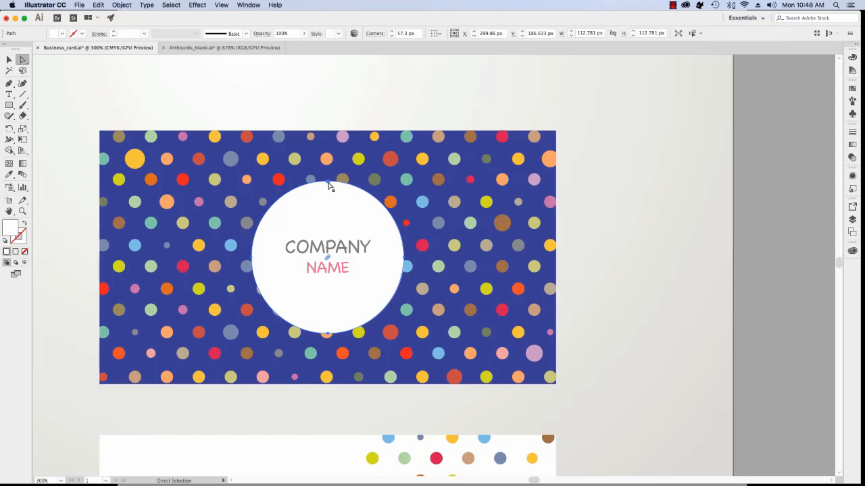
left_click(328, 183)
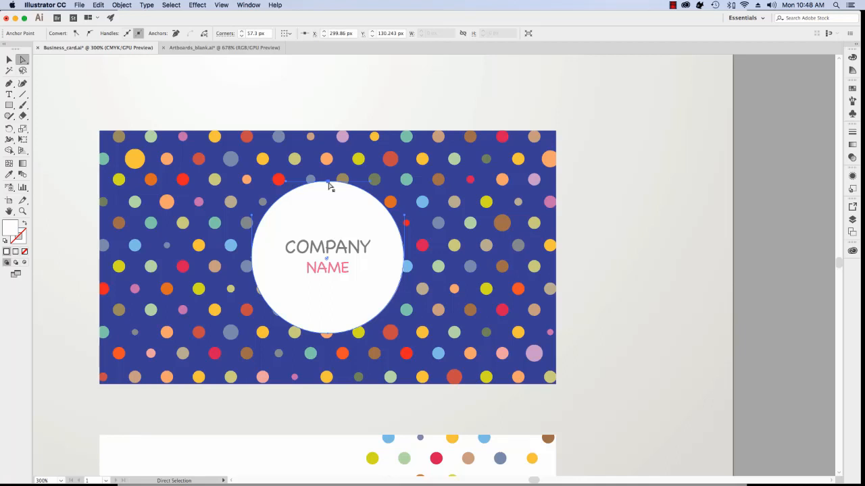
left_click_drag(328, 183, 326, 160)
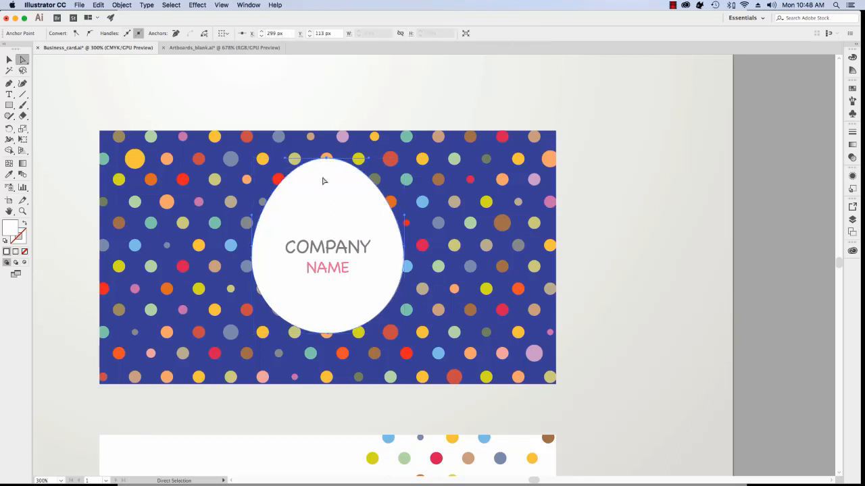
key("v")
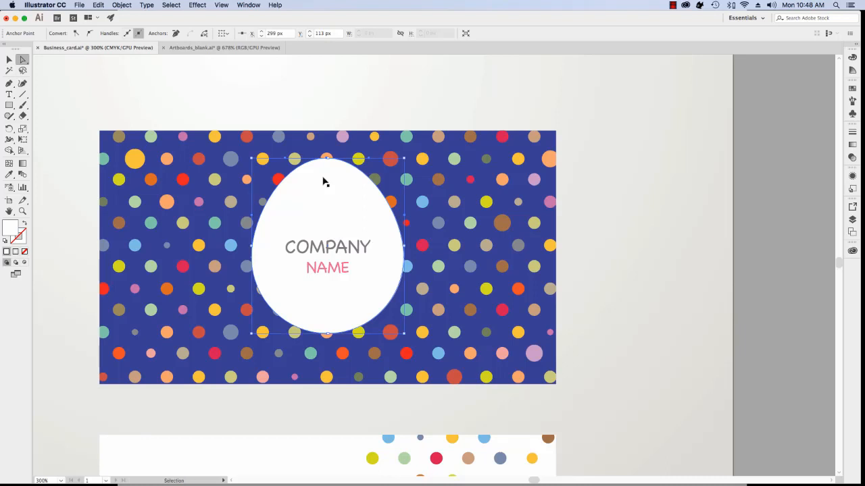
key("ctrl+z")
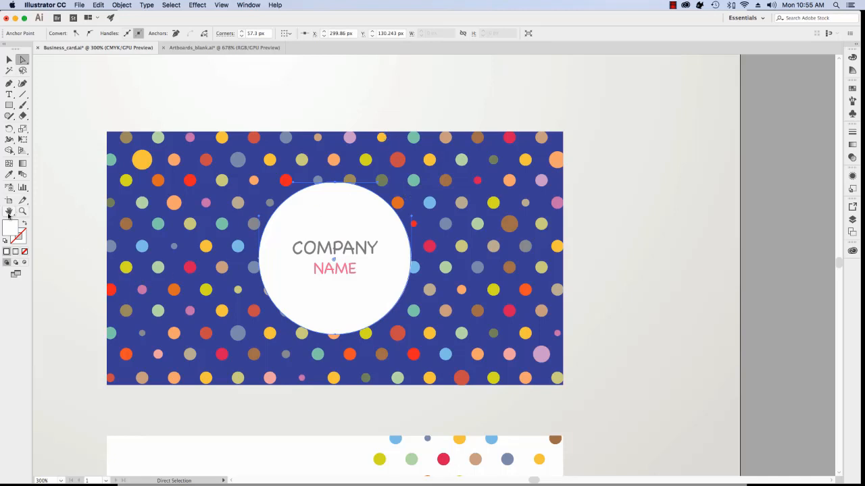
- Bring the white contact card into view with the Hand tool and zoom in on it to 400%
left_click(9, 213)
left_click_drag(390, 421, 385, 144)
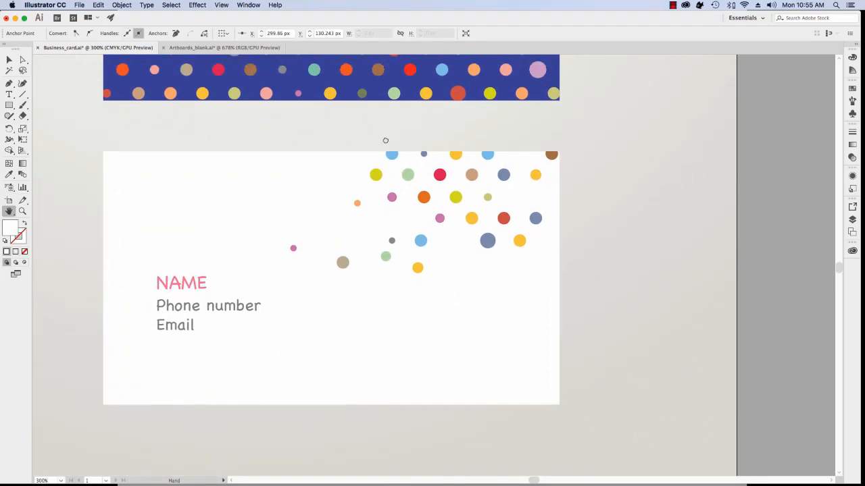
left_click(22, 212)
left_click(355, 253)
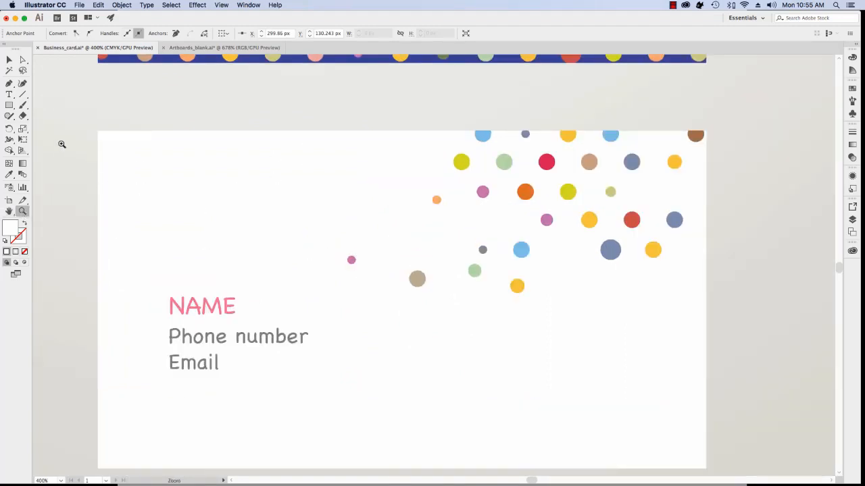
left_click(9, 211)
left_click_drag(356, 251, 345, 208)
- Direct-select the top anchor points of three slate-blue dots on the white card, stretch them upward together, undo it, and select the card background
left_click(23, 59)
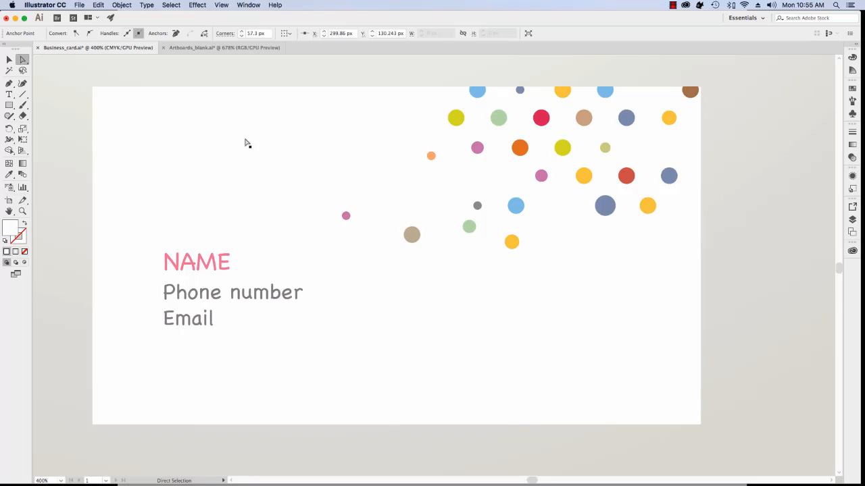
left_click(606, 200)
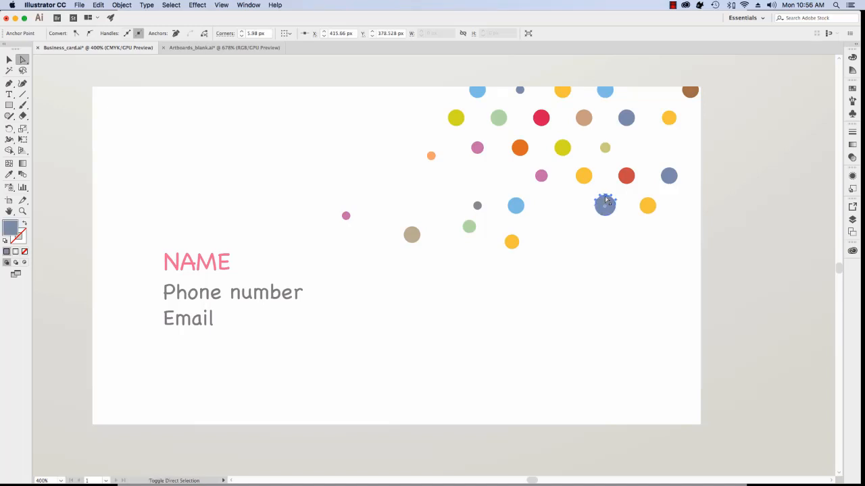
left_click(670, 172, "shift")
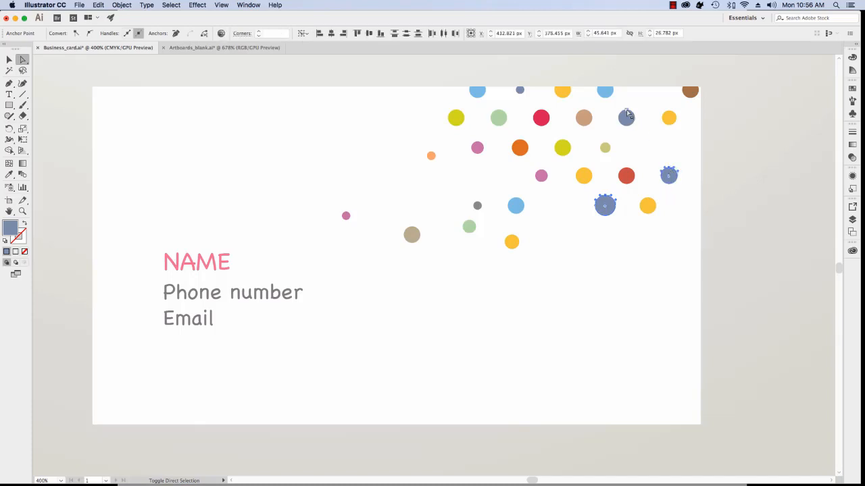
left_click(626, 112, "shift")
left_click_drag(606, 198, 607, 181)
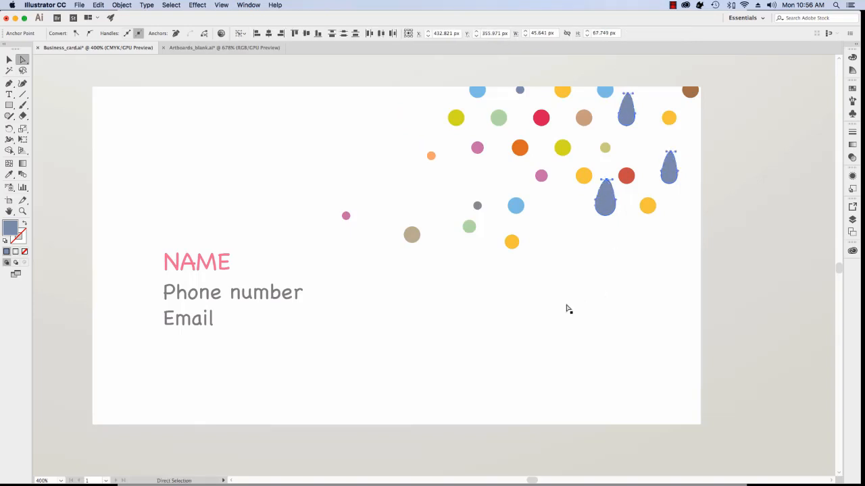
key("v")
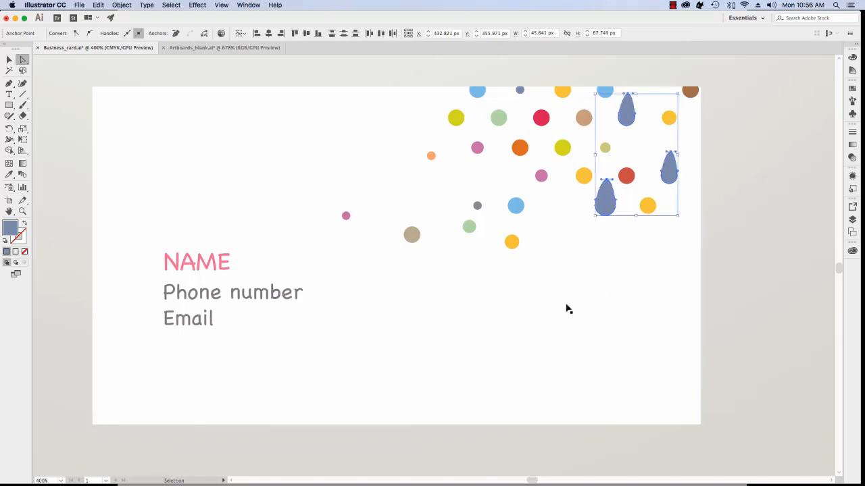
key("ctrl+z")
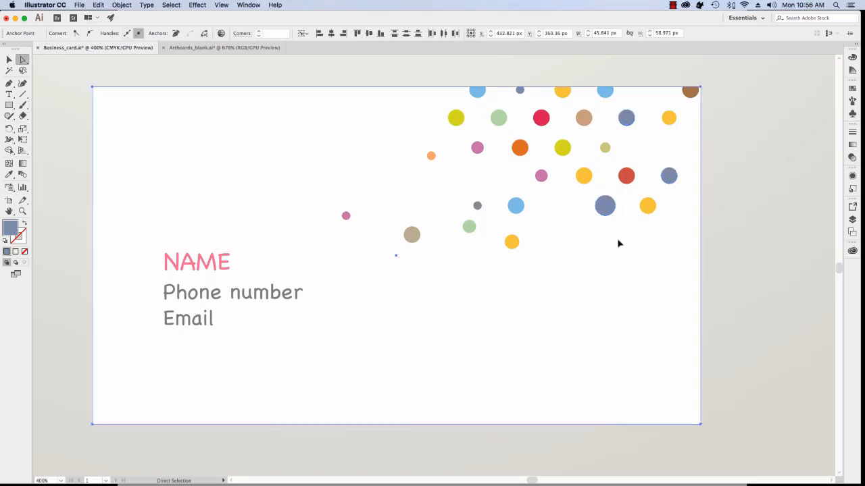
left_click(618, 243)
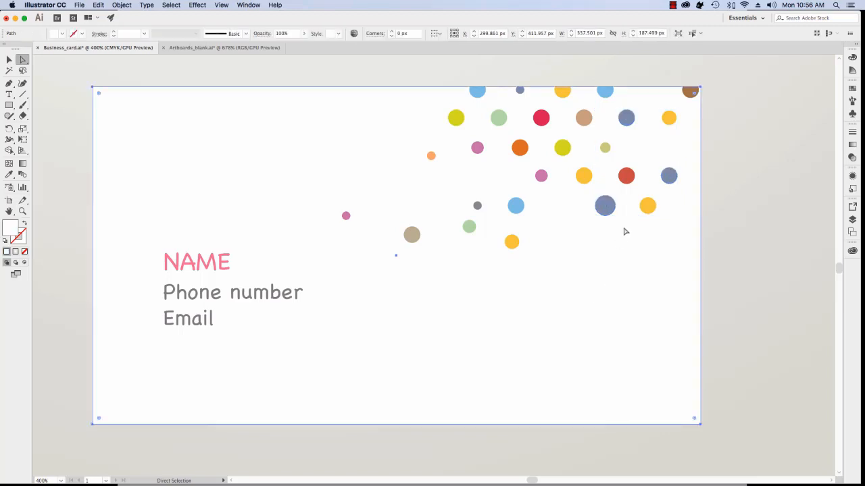
- Tilt the right direction handle of the largest slate-blue dot's top anchor point upward to bend the curve, and undo the change
left_click(22, 211)
left_click(598, 214)
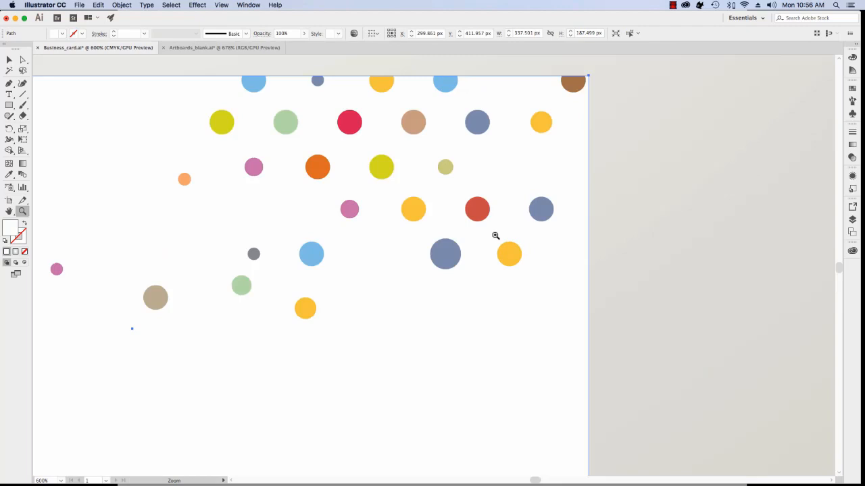
left_click(443, 262)
left_click(436, 264)
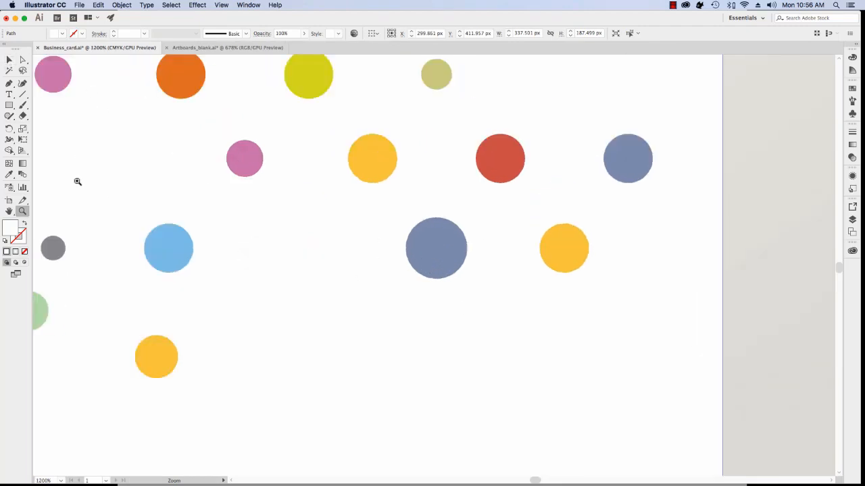
left_click(23, 59)
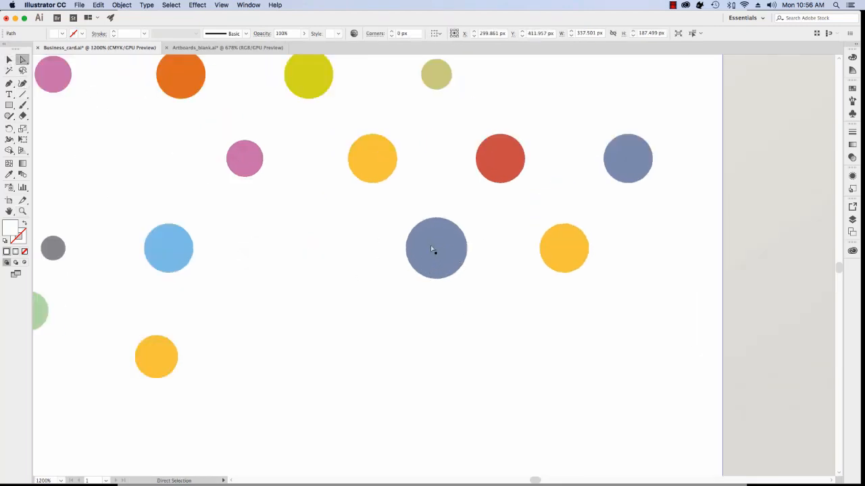
left_click(430, 240)
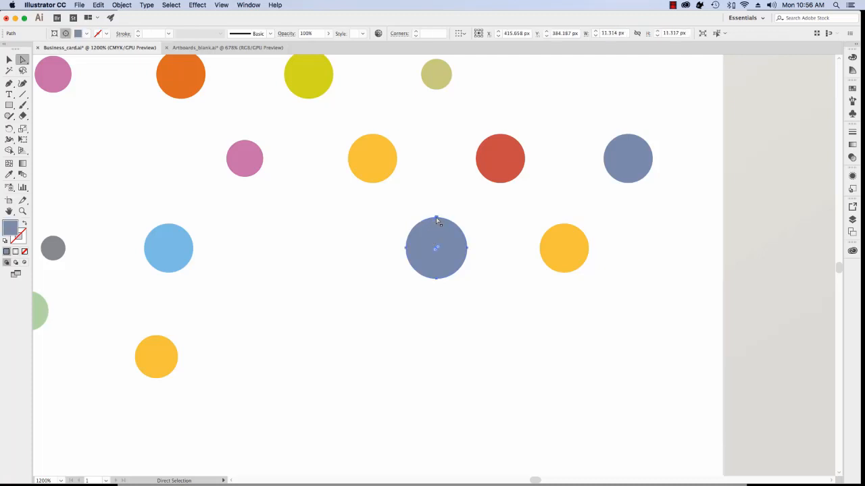
left_click(435, 217)
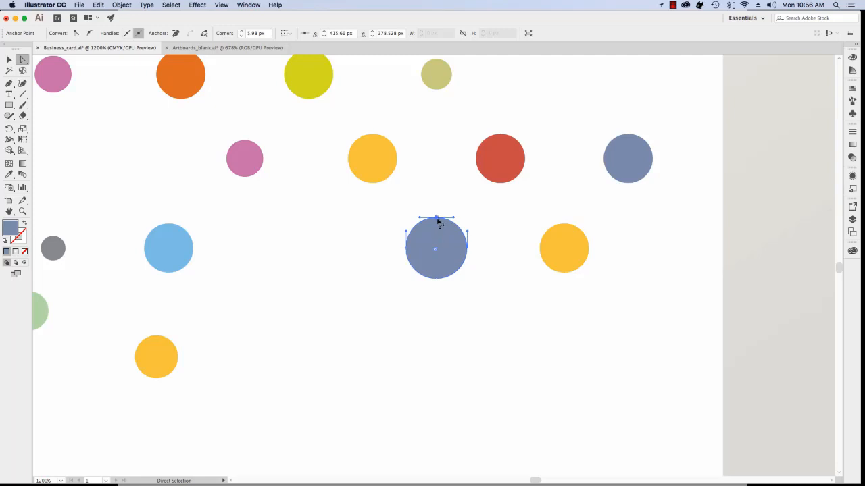
left_click_drag(453, 217, 453, 210)
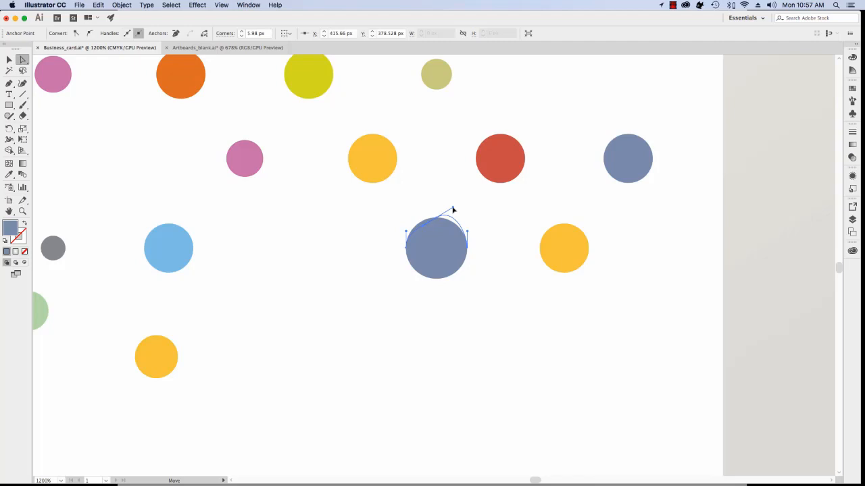
left_click_drag(453, 210, 452, 205)
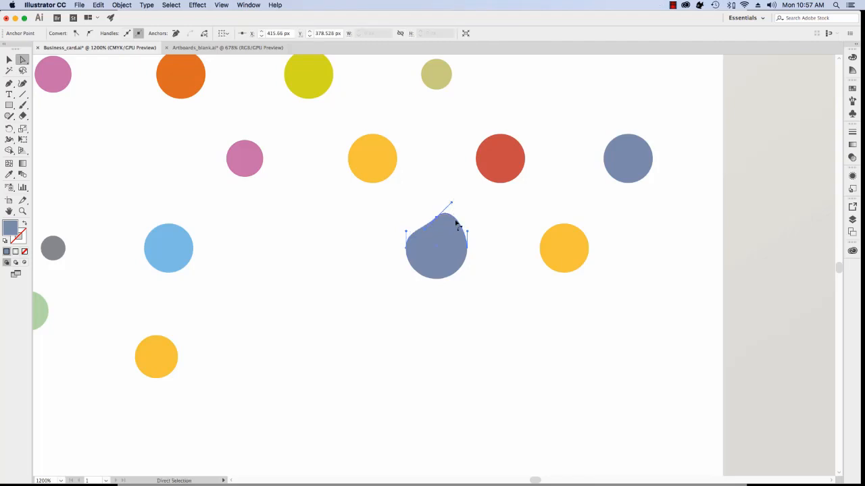
key("v")
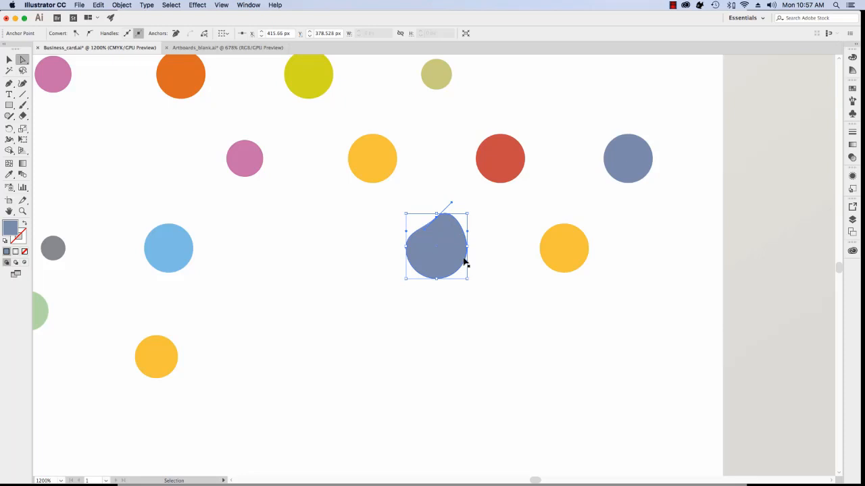
key("super+z")
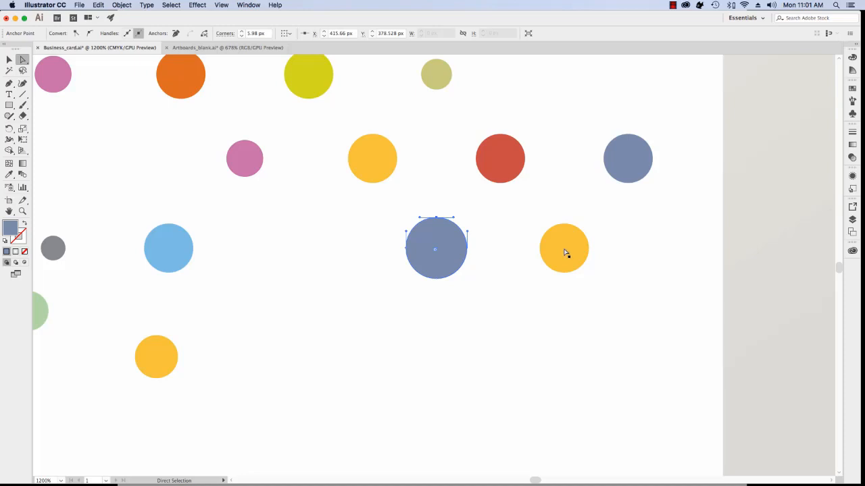
- Fit the artboard in the window and deselect all artwork with the Selection tool
left_click(8, 70)
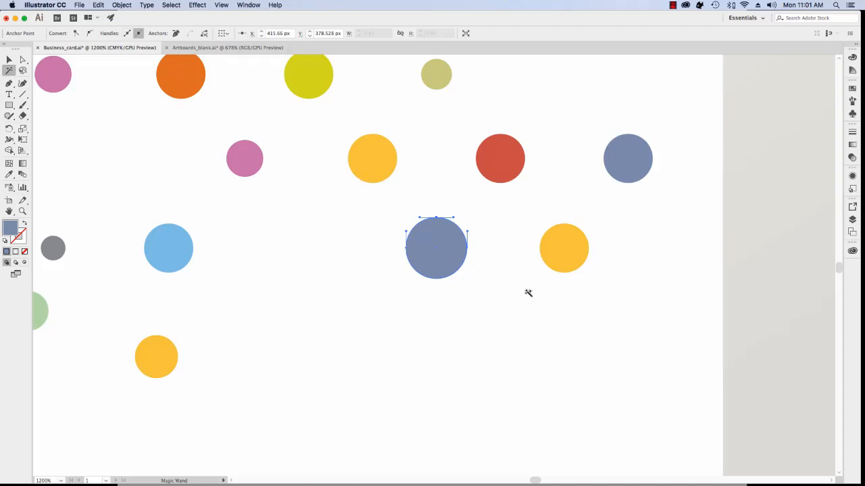
key("super+0")
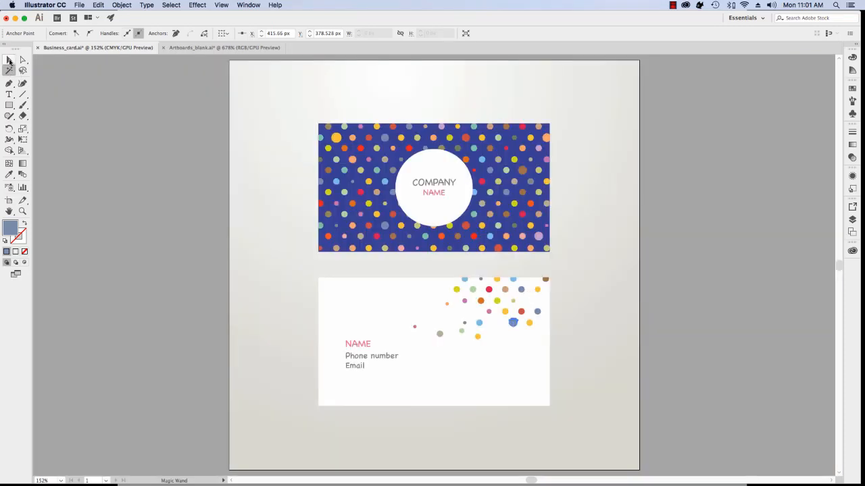
left_click(8, 60)
left_click(139, 164)
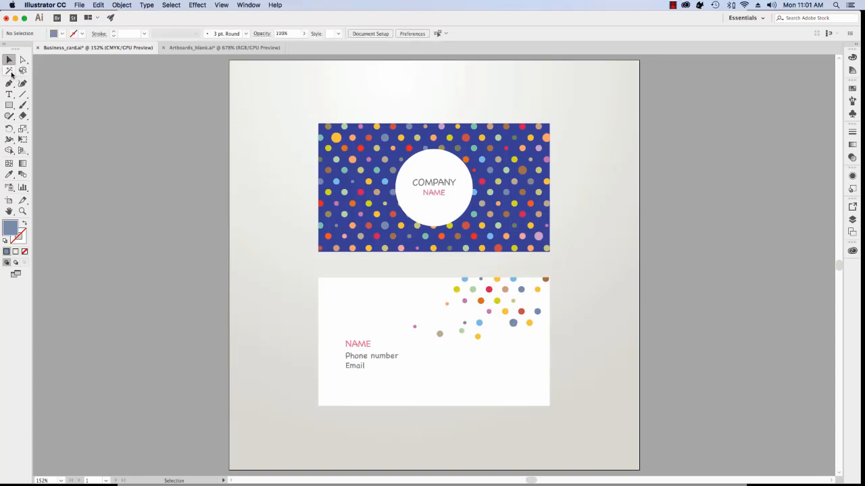
- Select all slate-blue dots at once with the Magic Wand tool, sampling the largest one on the white card
left_click(23, 212)
left_click_drag(317, 276, 417, 305)
left_click(8, 212)
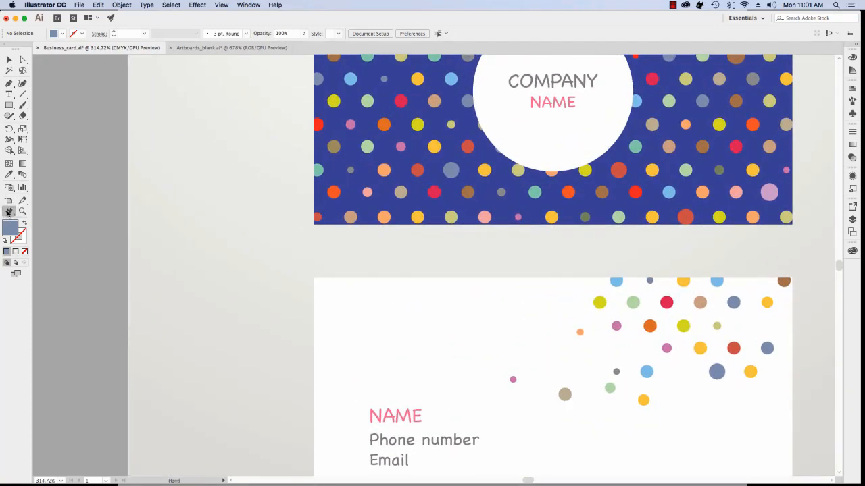
left_click_drag(629, 360, 477, 236)
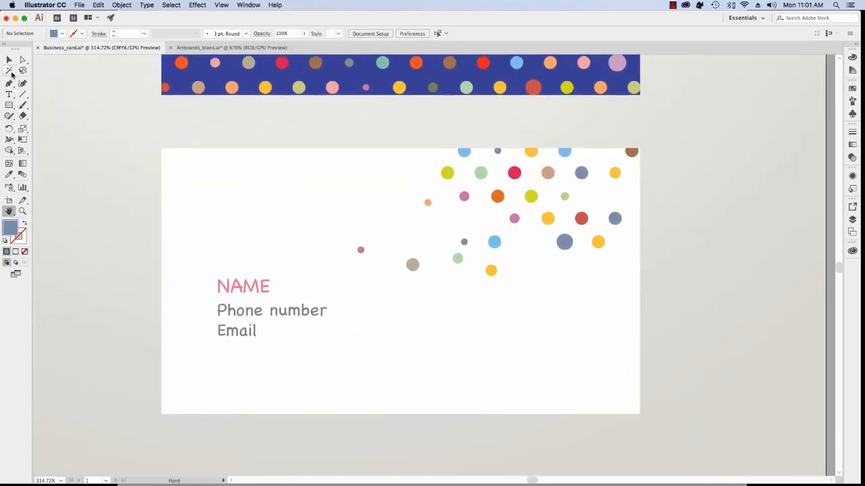
left_click(9, 71)
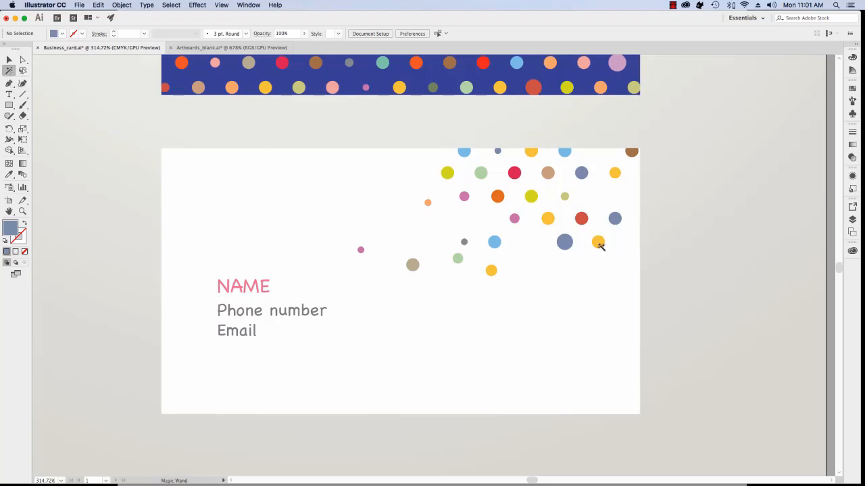
left_click(562, 241)
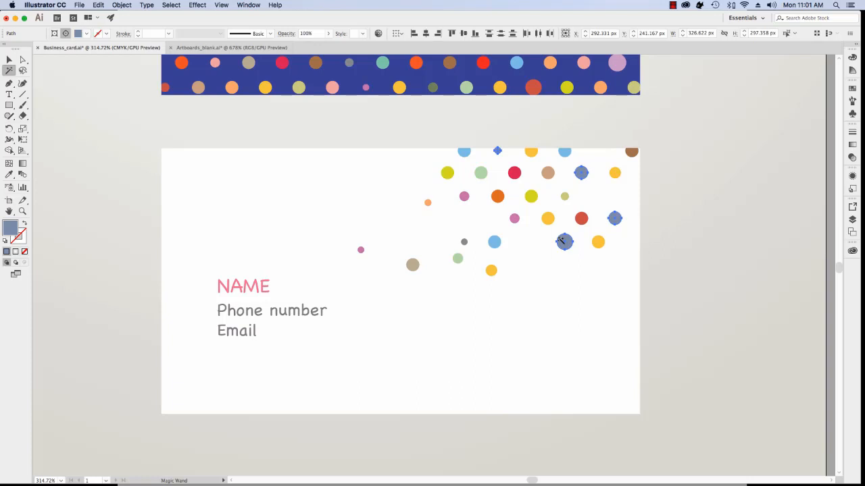
- Check the matching dots on the blue card and add all the yellow-orange dots to the Magic Wand selection
scroll(561, 240, "up", 10)
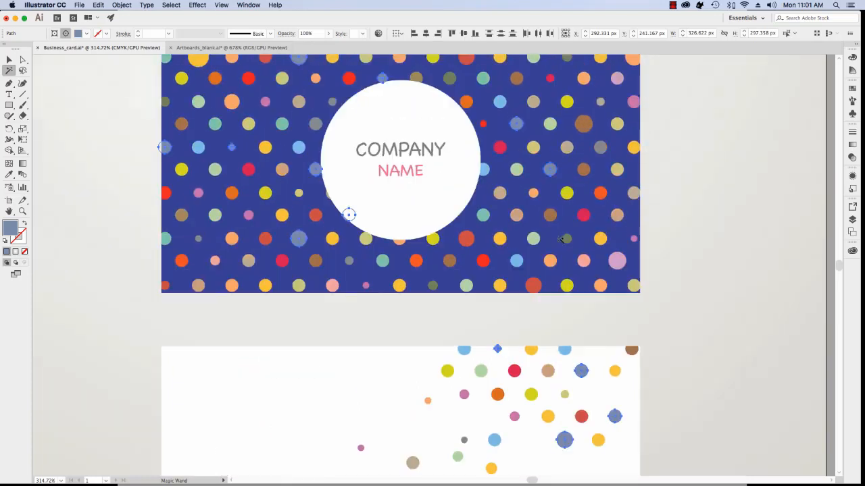
scroll(560, 239, "down", 8)
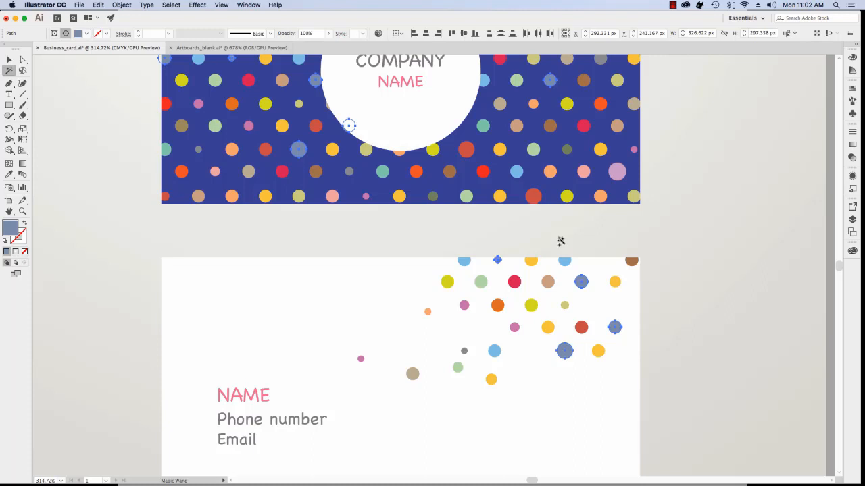
left_click(598, 351, "shift")
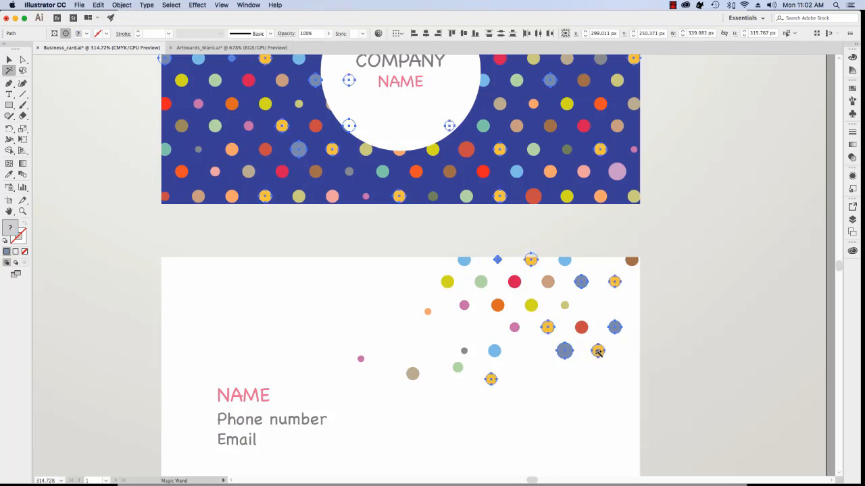
scroll(598, 352, "up", 1)
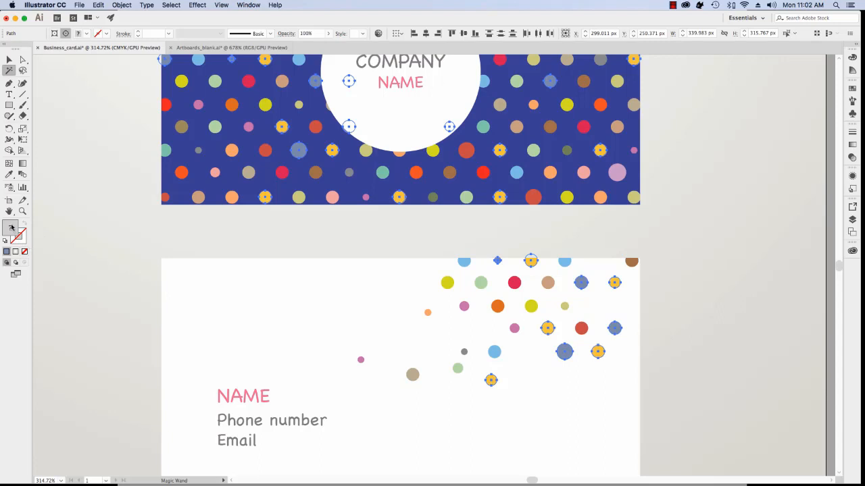
- Give the selected slate-blue and yellow-orange dots a CMYK Cyan stroke and fill, deselect them, and undo the color changes
left_click(105, 33)
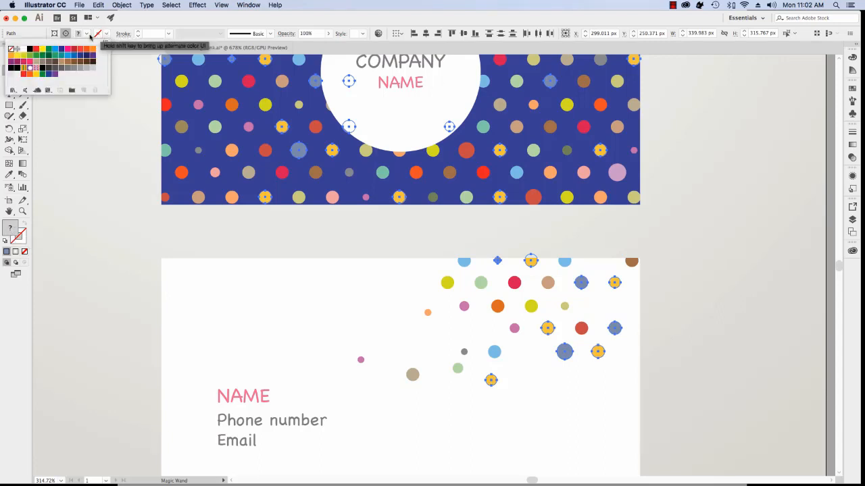
left_click(54, 50)
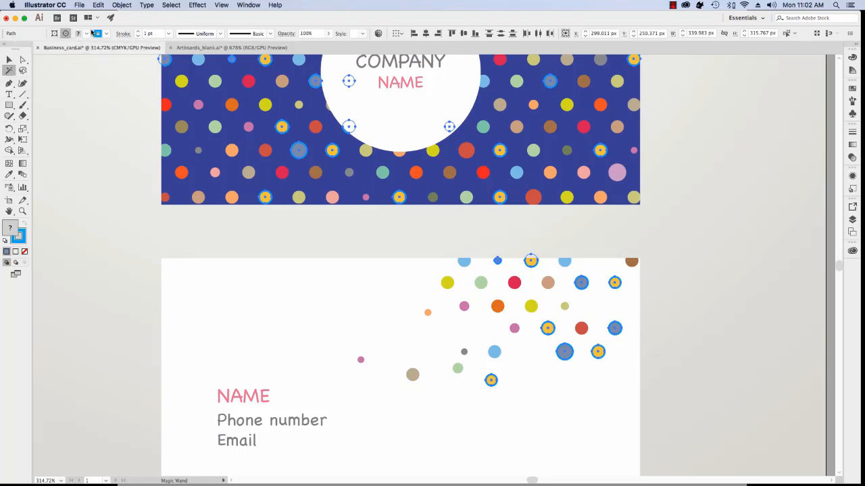
left_click(88, 34)
left_click(51, 49)
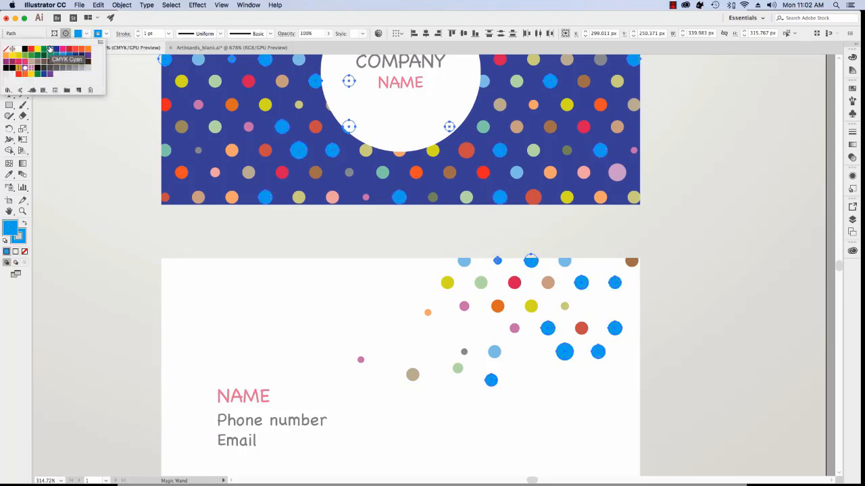
left_click(96, 252)
left_click(99, 251)
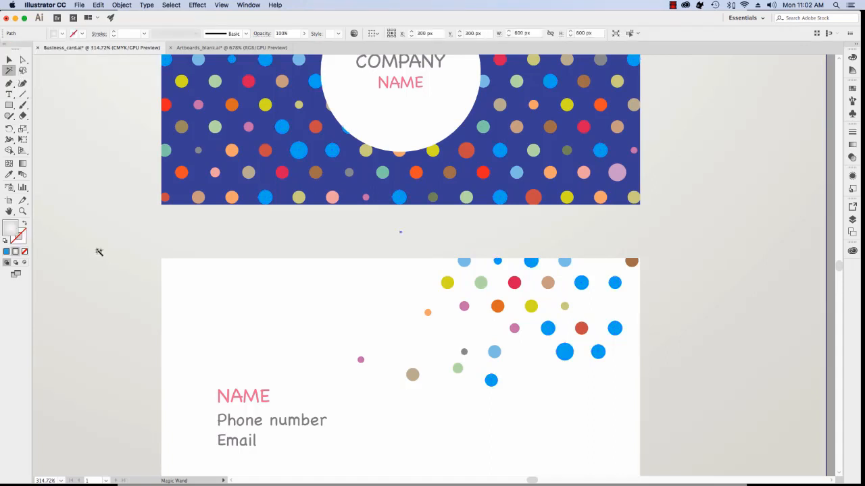
key("super+z")
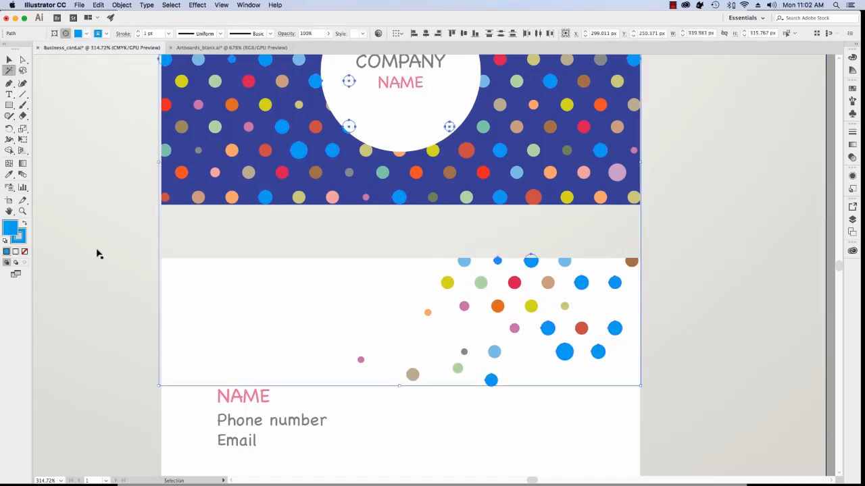
key("slash")
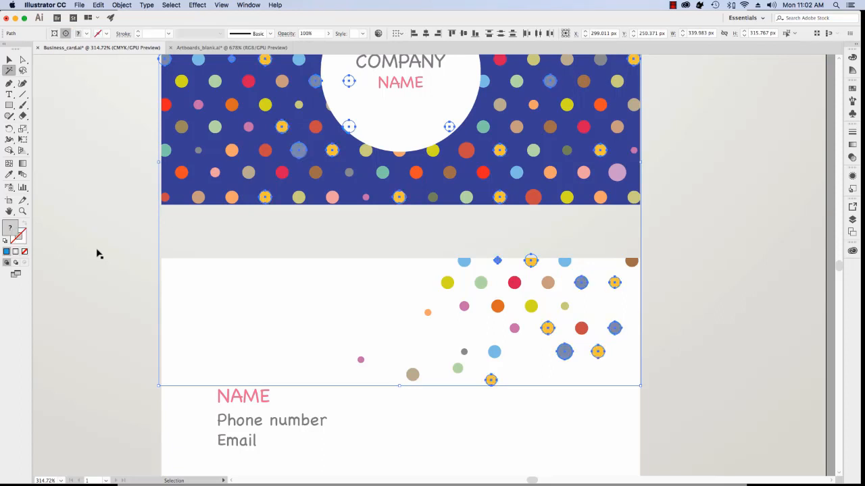
- Subtract all the yellow-orange dots from the Magic Wand selection and add them back
left_click(756, 277)
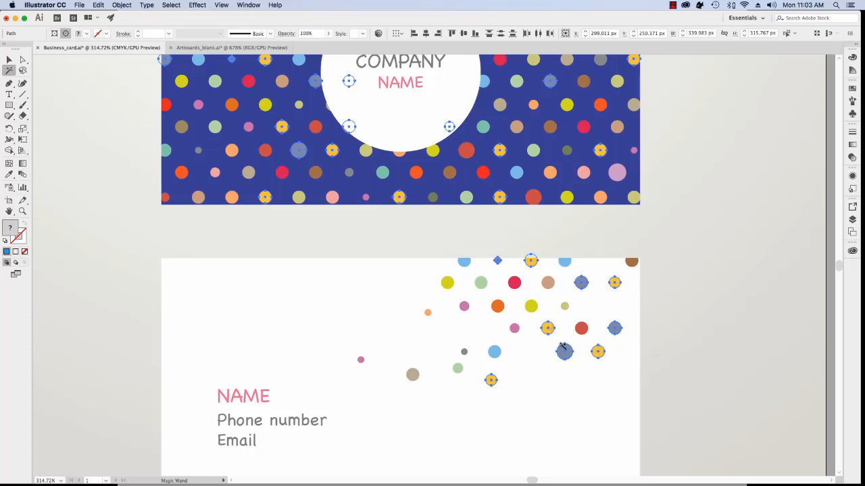
left_click(599, 353, "alt")
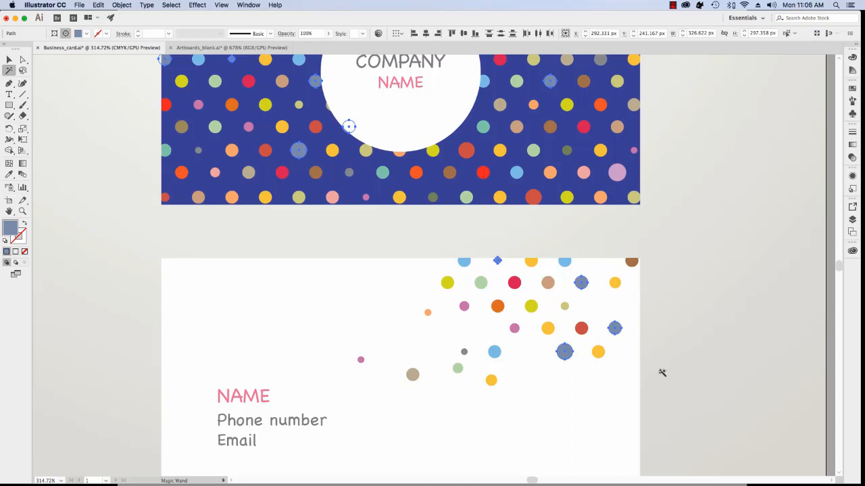
left_click(598, 353, "shift")
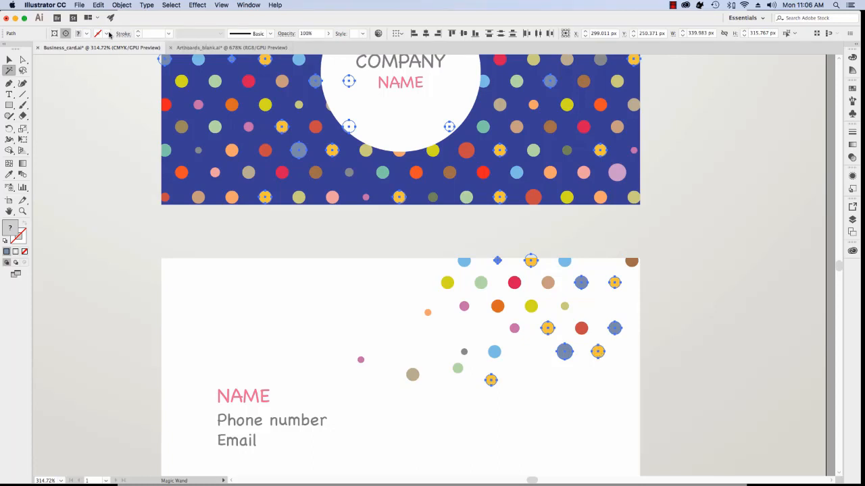
- Apply a black 0.5 pt stroke to the selected slate-blue and yellow-orange dots and deselect them with the Selection tool
left_click(106, 33)
left_click(30, 50)
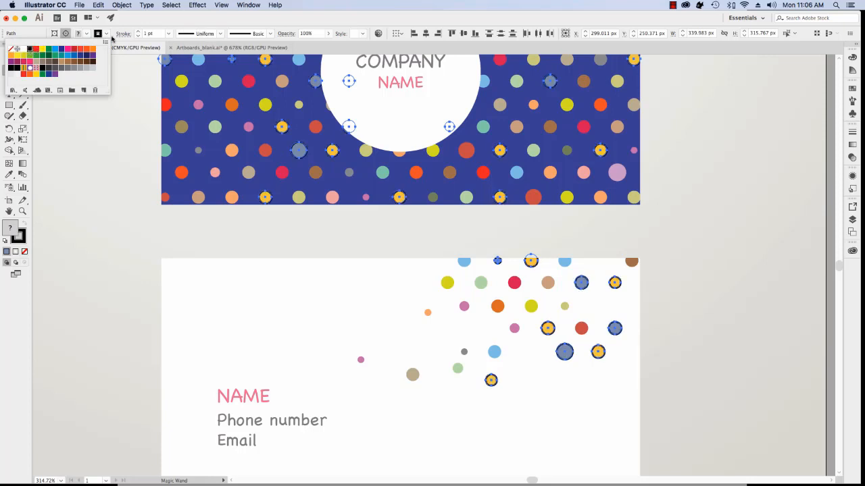
left_click(138, 37)
left_click(137, 38)
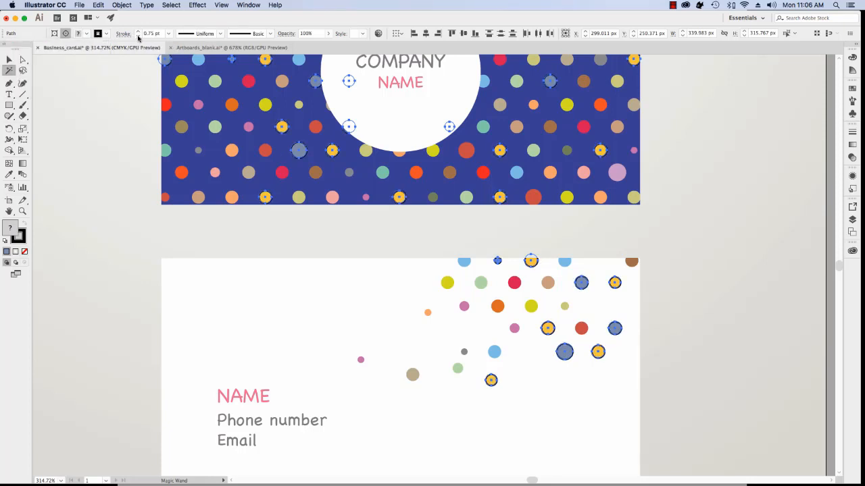
left_click(138, 38)
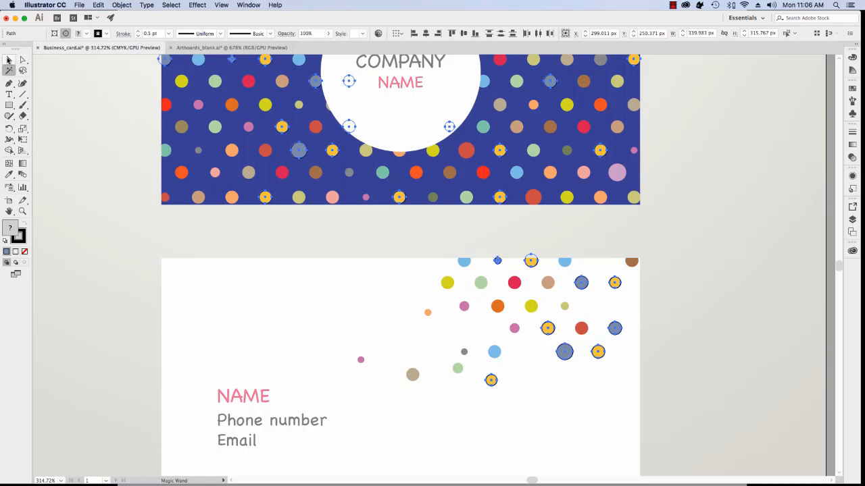
left_click(10, 60)
left_click(58, 118)
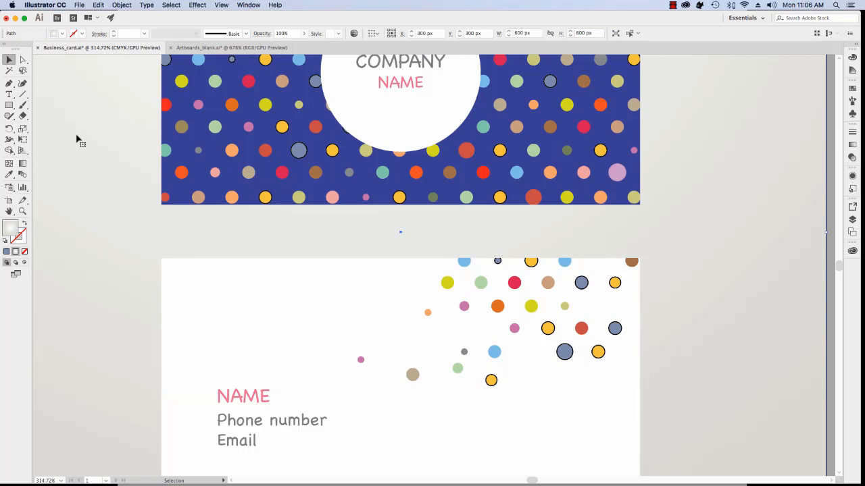
- Select all outlined slate-blue dots with the Magic Wand tool and review the attributes available for selecting the same objects
left_click(10, 71)
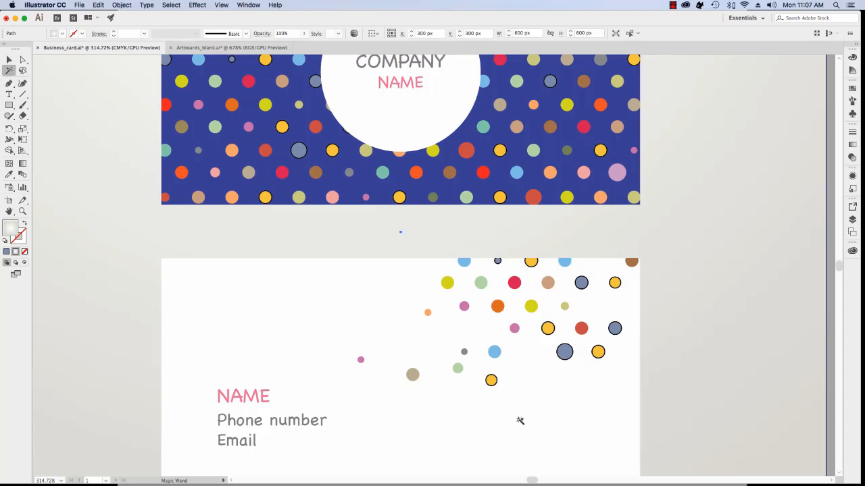
left_click(565, 353)
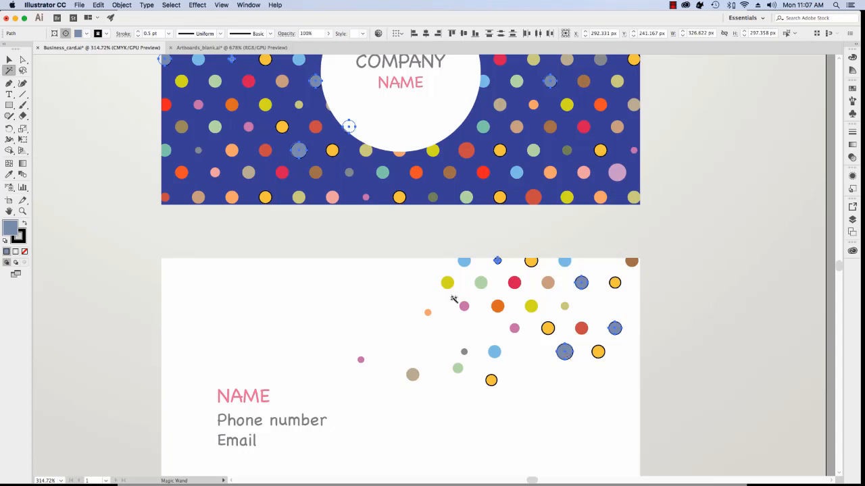
left_click(171, 5)
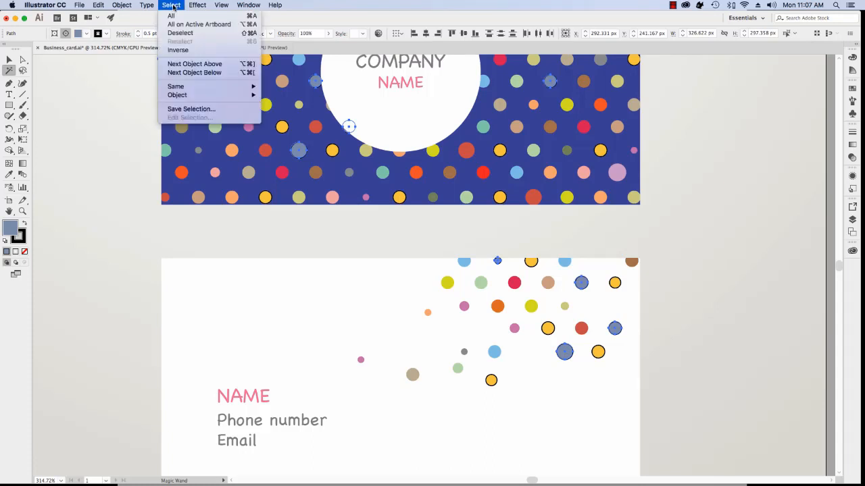
mouse_move(194, 88)
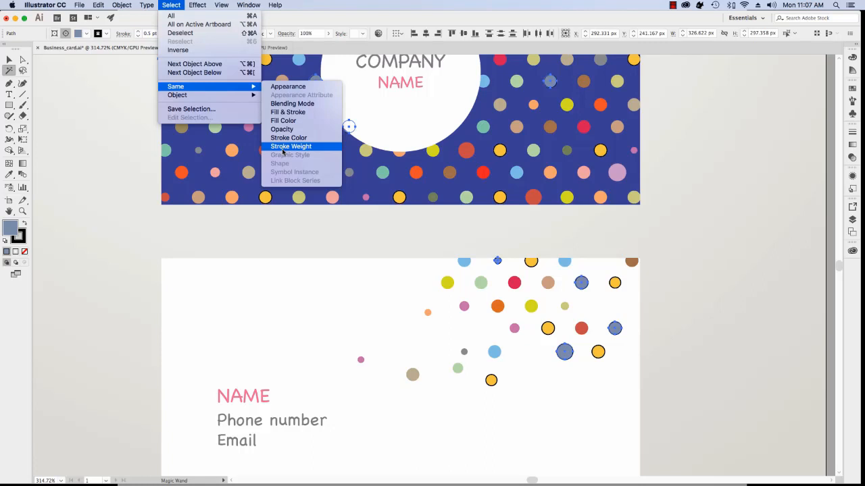
left_click(106, 150)
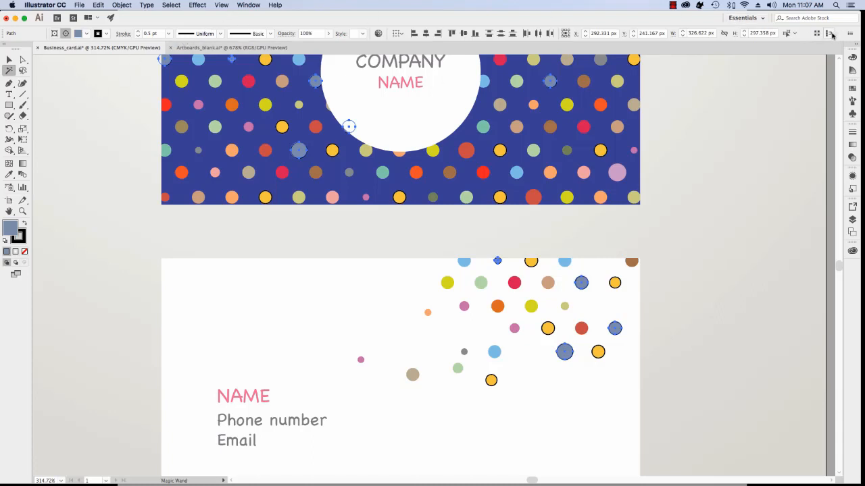
- Extend the selection from the slate-blue dots to all similar objects by Stroke Color and check both cards
left_click(795, 34)
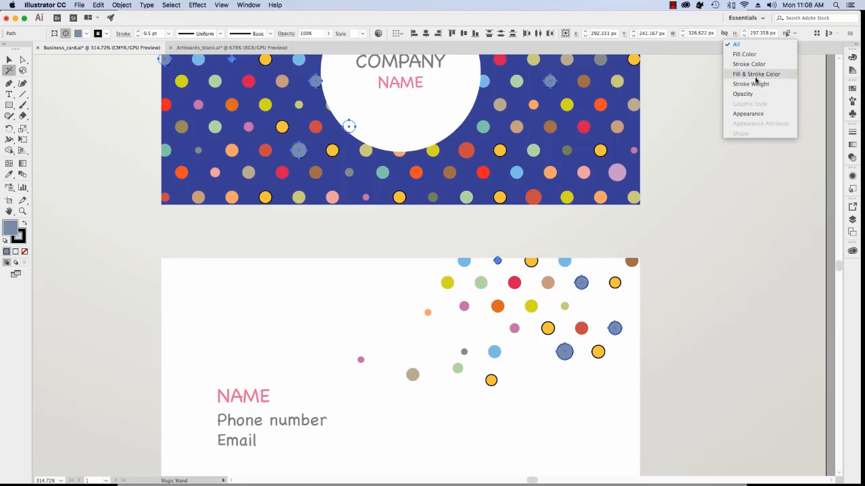
left_click(751, 64)
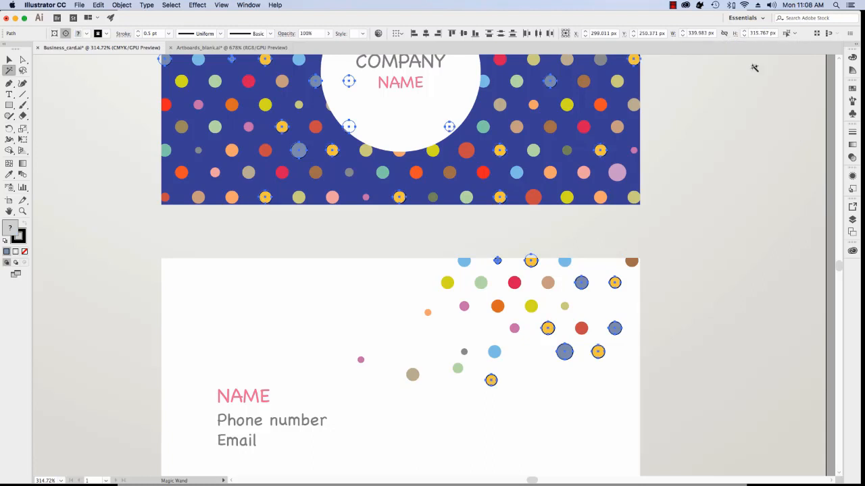
scroll(741, 294, "up", 1)
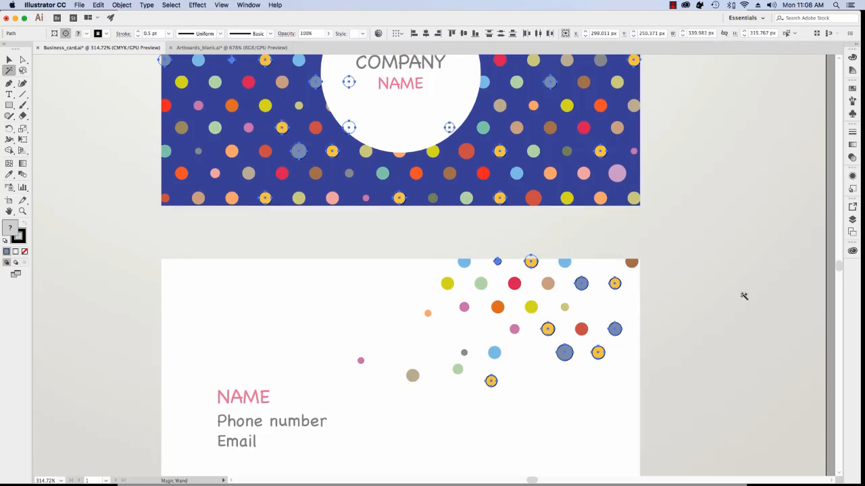
scroll(743, 296, "up", 3)
scroll(743, 296, "down", 2)
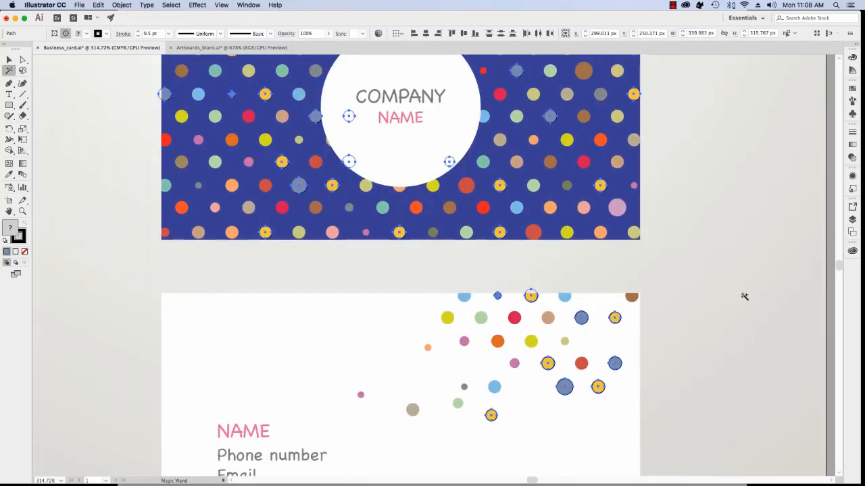
scroll(744, 296, "down", 1)
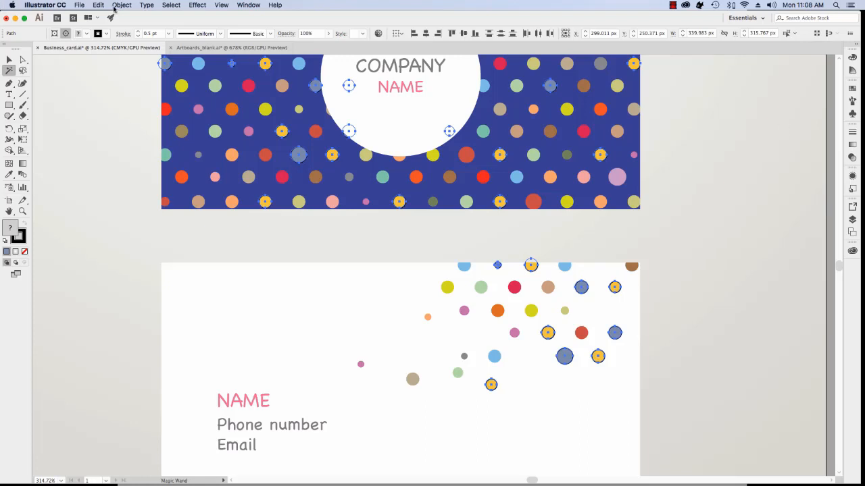
- Save the current dot selection as "Circles with stroke" and check that it is listed among the saved selections
left_click(170, 6)
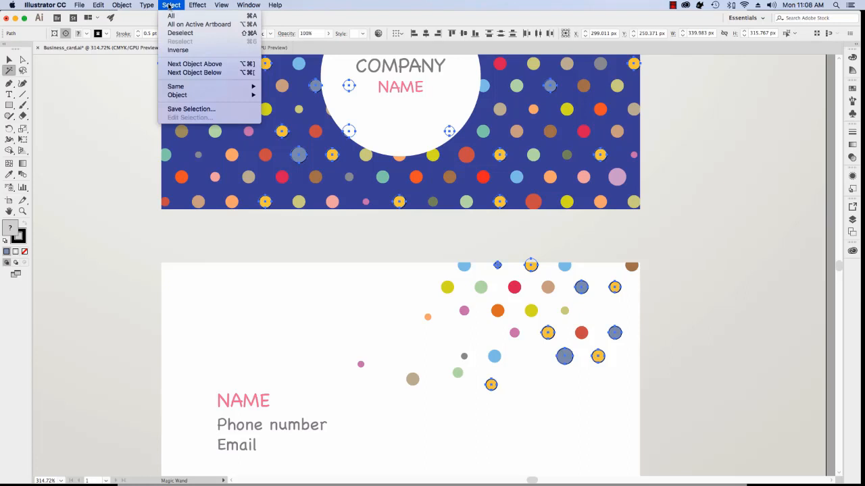
left_click(180, 111)
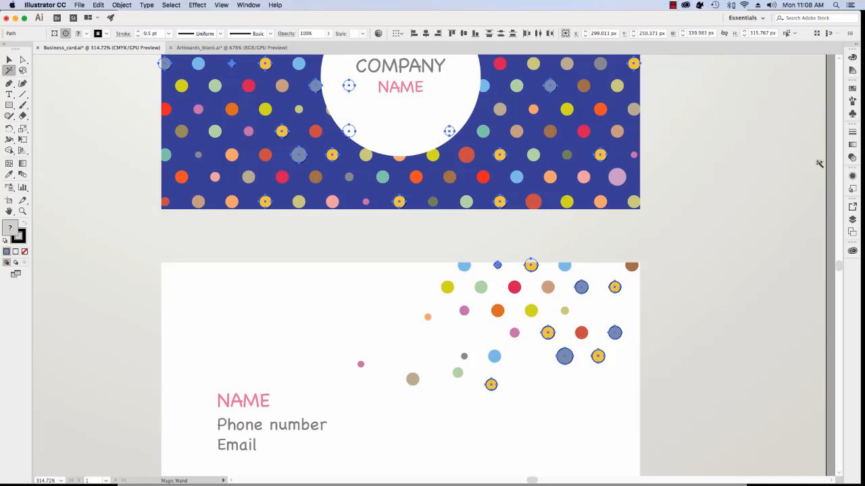
left_click(169, 5)
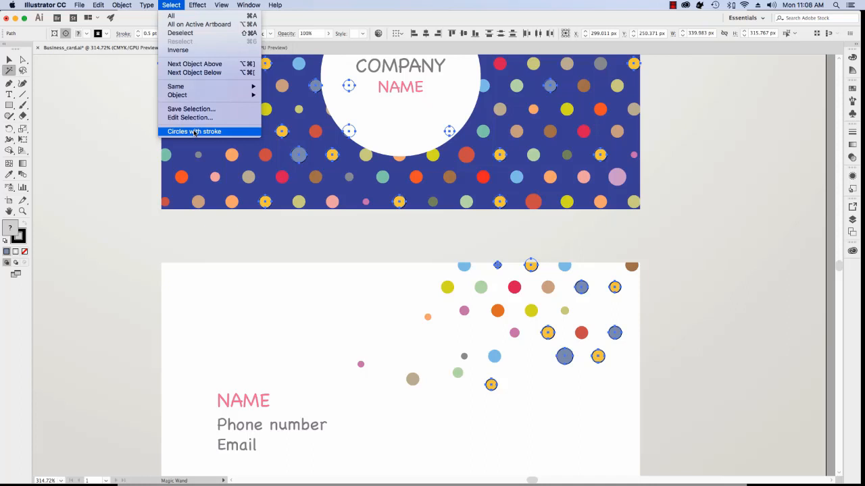
left_click(61, 82)
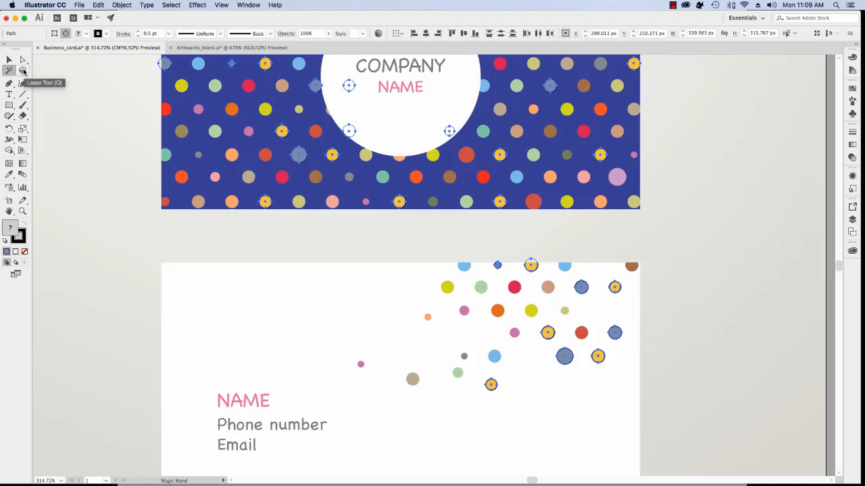
- Select the crimson dot just below the largest slate-blue dot on the blue card with the Lasso tool
left_click(23, 71)
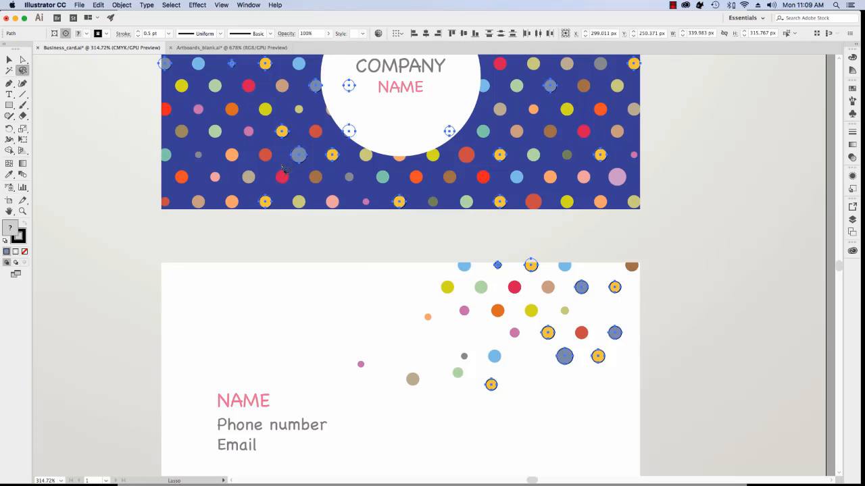
mouse_move(286, 171)
left_mouse_down()
mouse_move(291, 185)
mouse_move(277, 191)
mouse_move(284, 170)
left_mouse_up()
left_click_drag(283, 171, 284, 172)
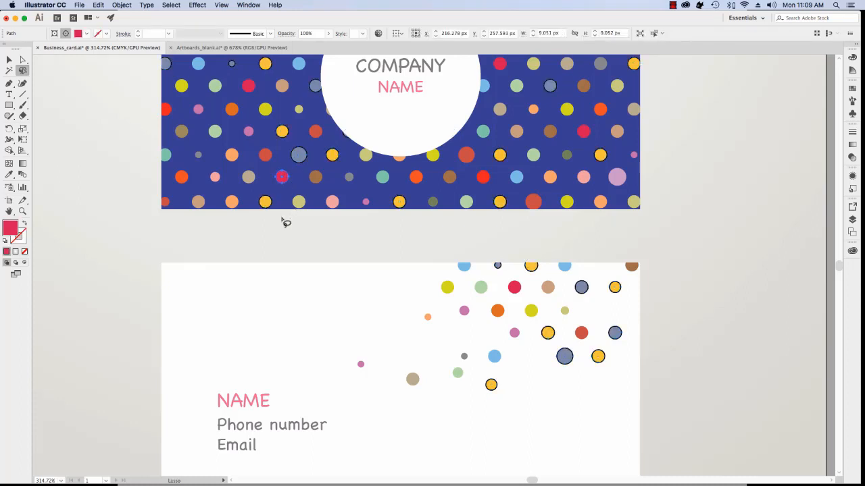